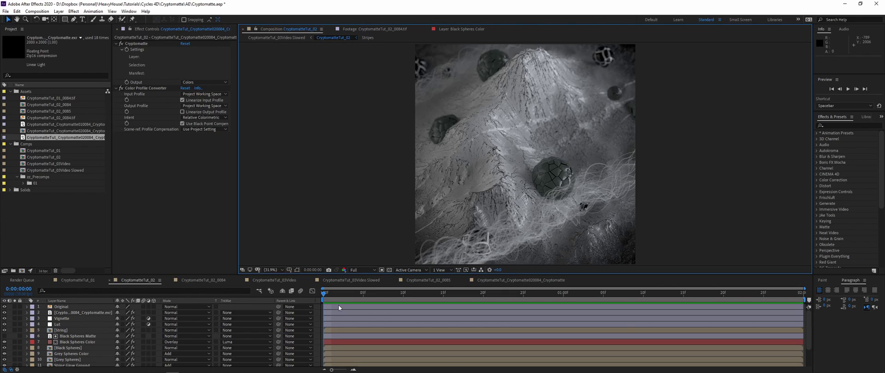
Step: Select the Original layer and hide both the Original and Cryptomatte layers to show the cyan-striped composite
{"action": "left_click", "coordinate": [68, 308]}
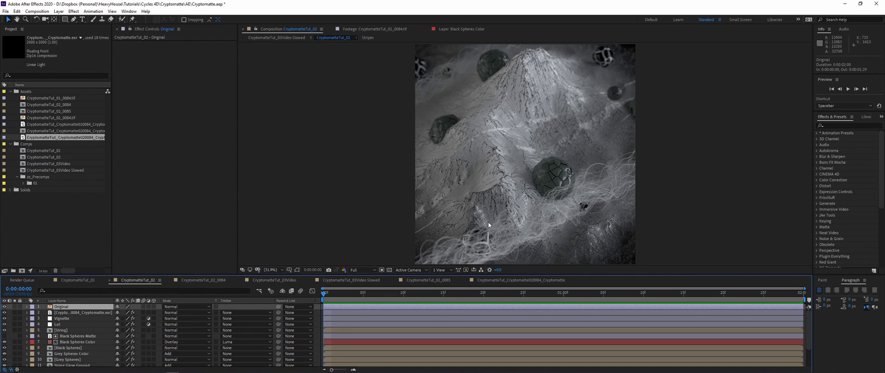
{"action": "left_click", "coordinate": [5, 307]}
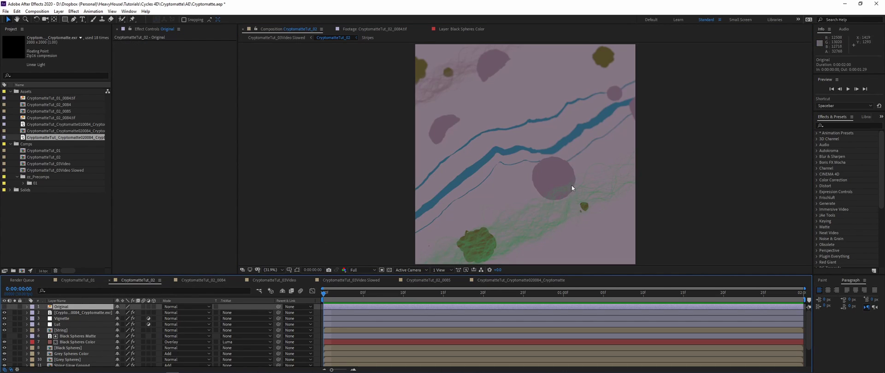
{"action": "left_click", "coordinate": [4, 313]}
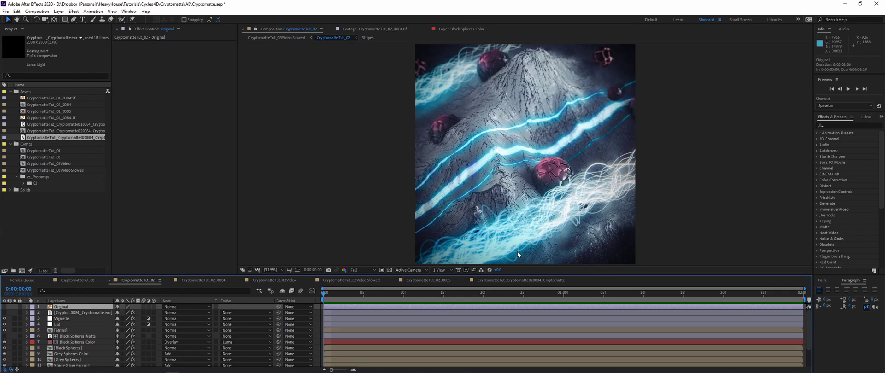
{"action": "left_click", "coordinate": [4, 307]}
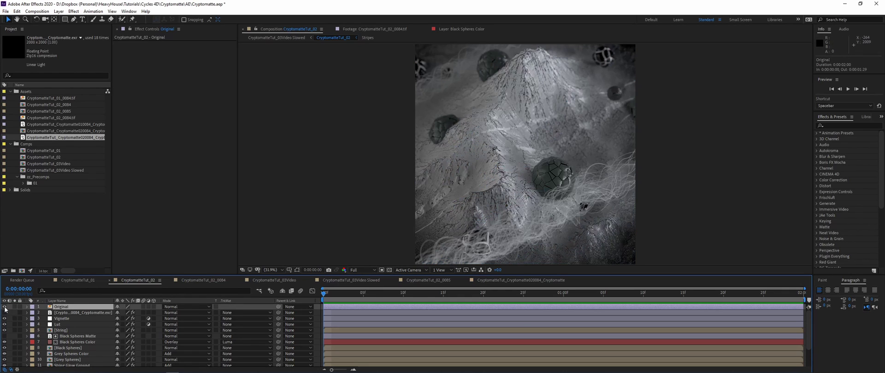
{"action": "left_click", "coordinate": [4, 307]}
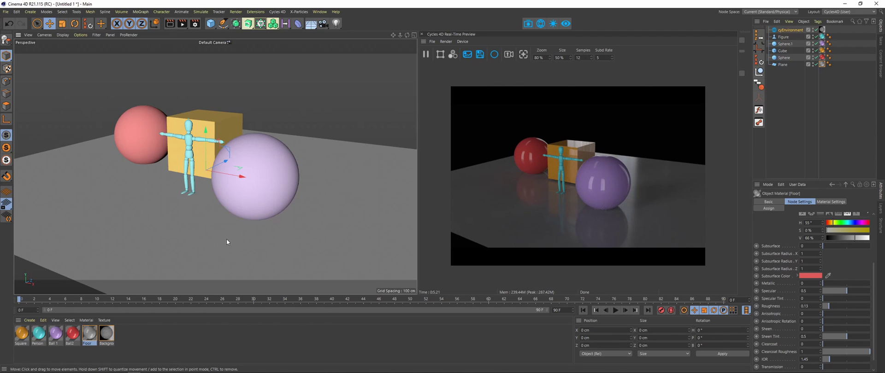
Step: Orbit the demo scene, inspect the Person, Square, Ball and Floor materials, and open Render Settings (Ctrl+B)
{"action": "left_click_drag", "start_coordinate": [236, 181], "coordinate": [226, 184], "text": "alt"}
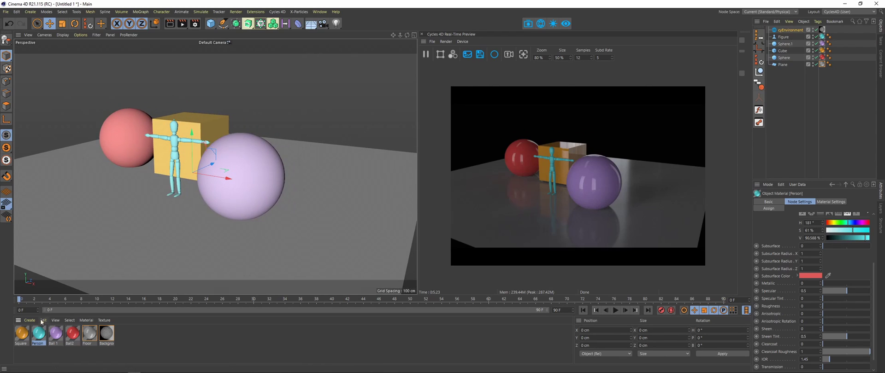
{"action": "left_click", "coordinate": [38, 333]}
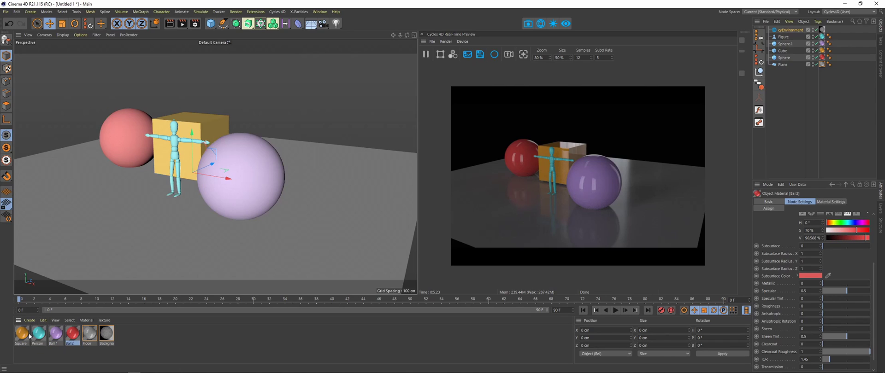
{"action": "left_click", "coordinate": [22, 334]}
{"action": "left_click", "coordinate": [39, 334]}
{"action": "left_click", "coordinate": [55, 334]}
{"action": "left_click", "coordinate": [72, 334]}
{"action": "left_click", "coordinate": [94, 336]}
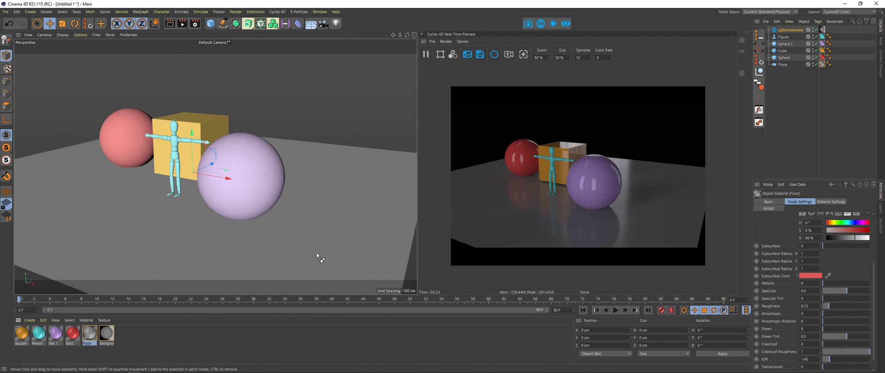
{"action": "key", "text": "ctrl+b"}
Step: Switch the renderer to Cycles 4D and set its device to CUDA
{"action": "left_click_drag", "start_coordinate": [385, 149], "coordinate": [226, 72]}
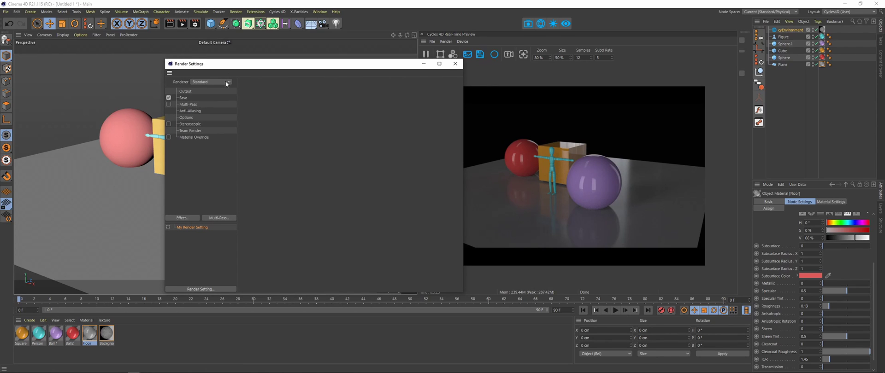
{"action": "left_click", "coordinate": [225, 81]}
{"action": "left_click", "coordinate": [217, 119]}
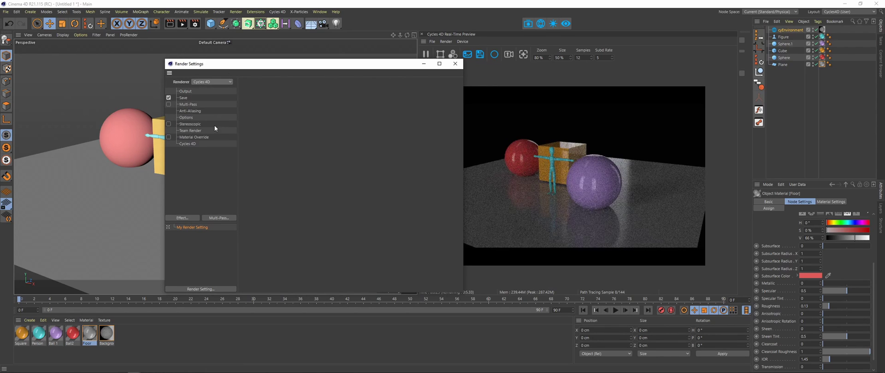
{"action": "left_click", "coordinate": [191, 143]}
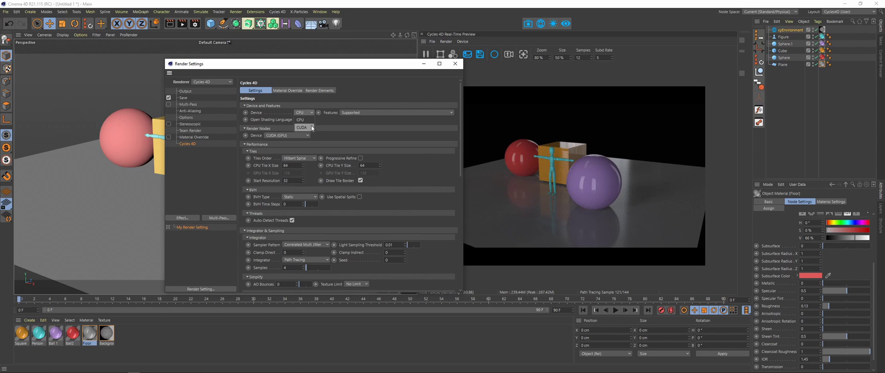
{"action": "left_click", "coordinate": [310, 126]}
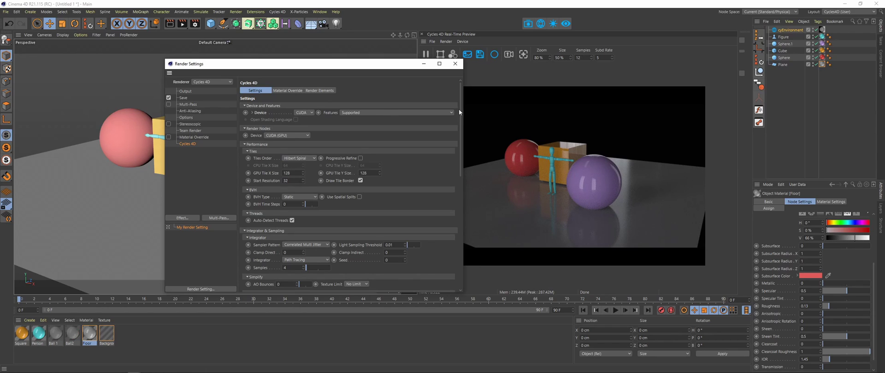
Step: Enable Object and Material cryptomatte render elements and paste the Renders\Test output file path
{"action": "left_click", "coordinate": [322, 90]}
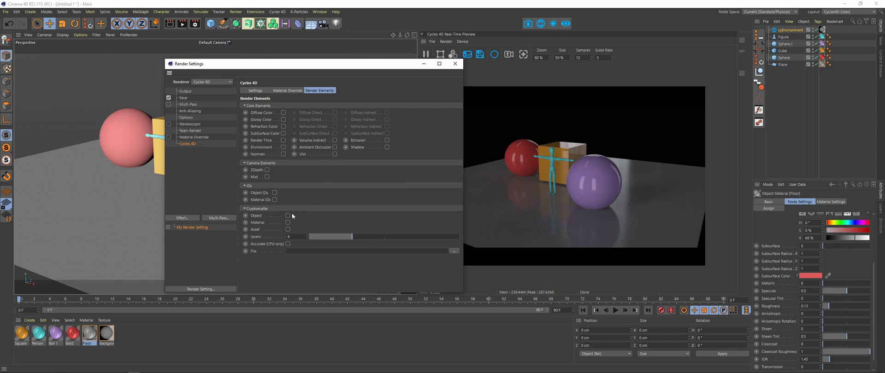
{"action": "left_click", "coordinate": [264, 92]}
{"action": "left_click", "coordinate": [312, 91]}
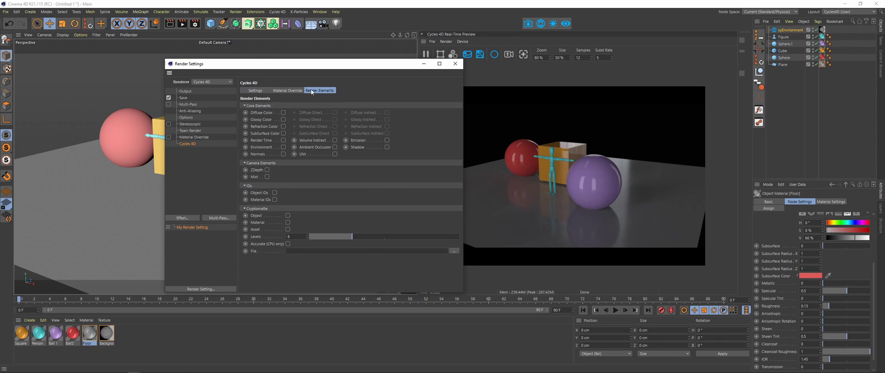
{"action": "left_click", "coordinate": [288, 215]}
{"action": "left_click", "coordinate": [288, 222]}
{"action": "left_click", "coordinate": [423, 251]}
{"action": "key", "text": "ctrl+v"}
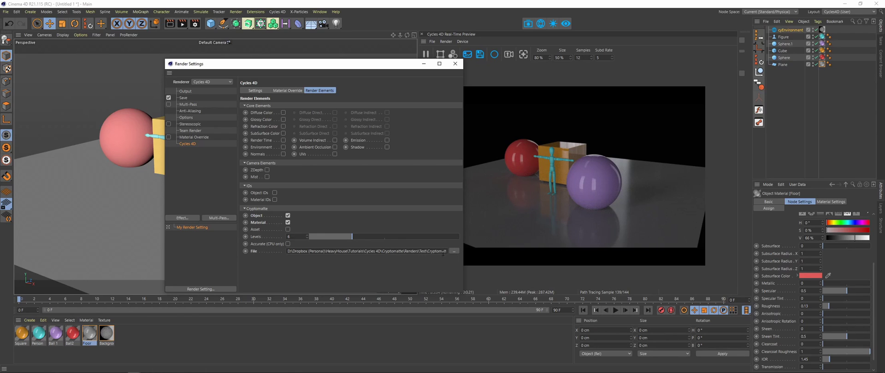
Step: Set the Cycles 4D samples to 12
{"action": "left_click", "coordinate": [259, 92]}
{"action": "left_click_drag", "start_coordinate": [460, 150], "coordinate": [459, 163]}
{"action": "type", "text": "12"}
{"action": "key", "text": "Return"}
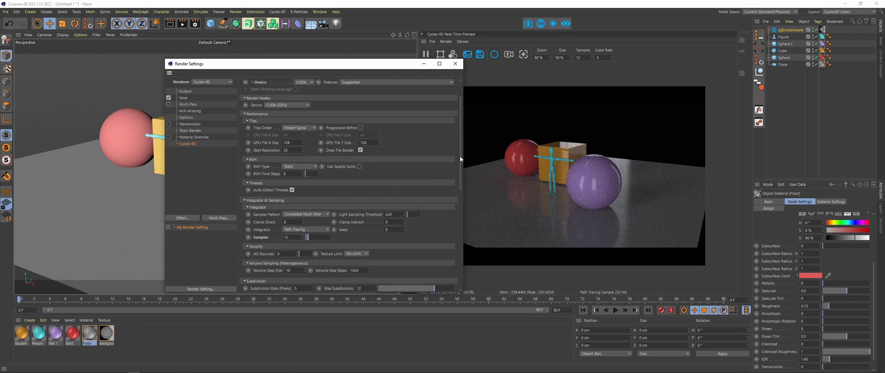
{"action": "left_click_drag", "start_coordinate": [460, 156], "coordinate": [454, 209]}
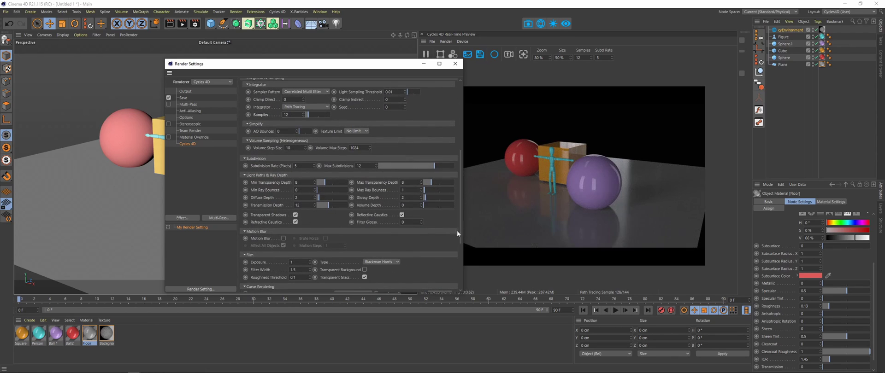
{"action": "left_click_drag", "start_coordinate": [459, 226], "coordinate": [460, 149]}
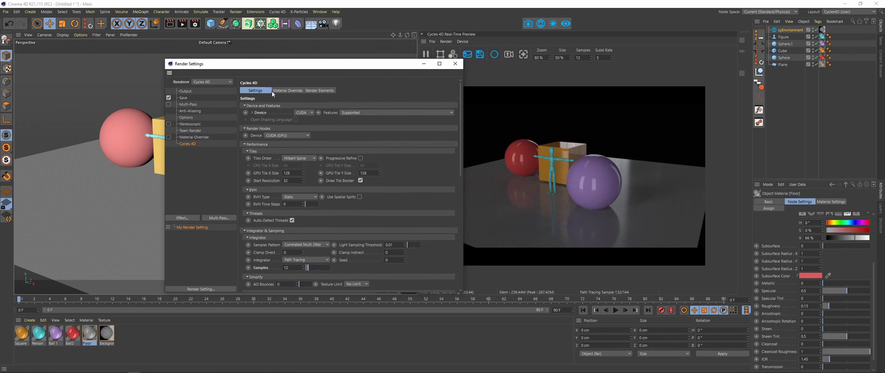
Step: Enable the Diffuse and Glossy Color, Direct and Indirect render elements
{"action": "left_click", "coordinate": [327, 90]}
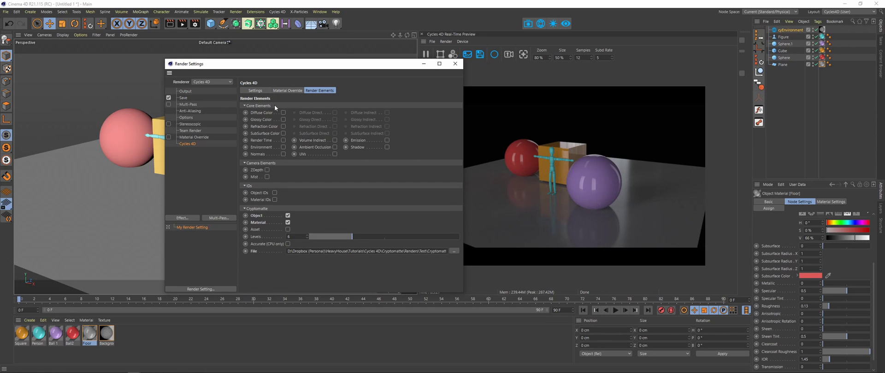
{"action": "left_click", "coordinate": [283, 113]}
{"action": "left_click", "coordinate": [335, 112]}
{"action": "left_click", "coordinate": [387, 113]}
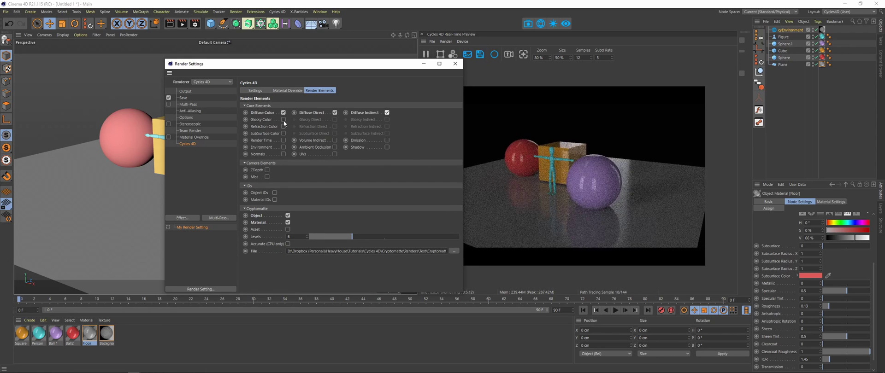
{"action": "left_click", "coordinate": [283, 119]}
{"action": "left_click", "coordinate": [335, 119]}
{"action": "left_click", "coordinate": [387, 119]}
Step: Turn on Multi-Pass and add a Post Effects pass
{"action": "left_click", "coordinate": [199, 105]}
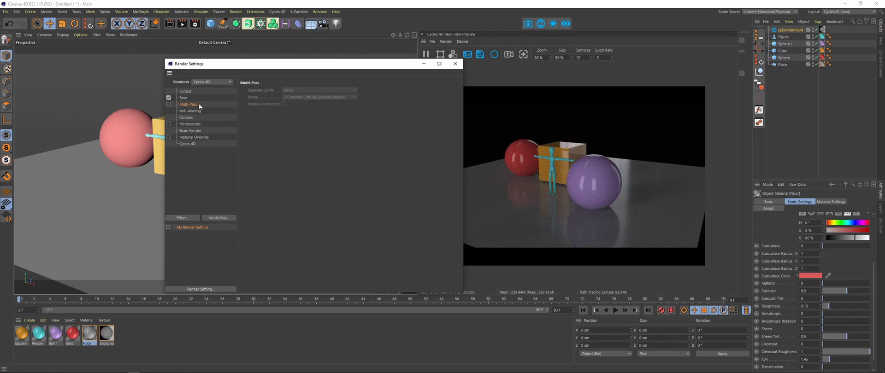
{"action": "left_click", "coordinate": [169, 105]}
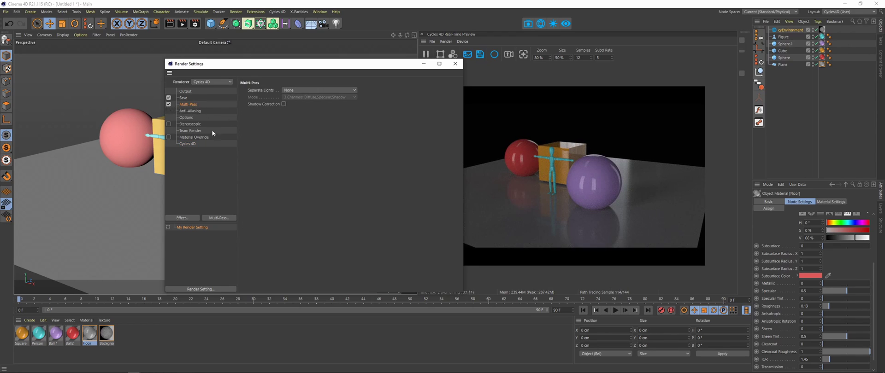
{"action": "left_click", "coordinate": [219, 218]}
{"action": "left_click", "coordinate": [256, 232]}
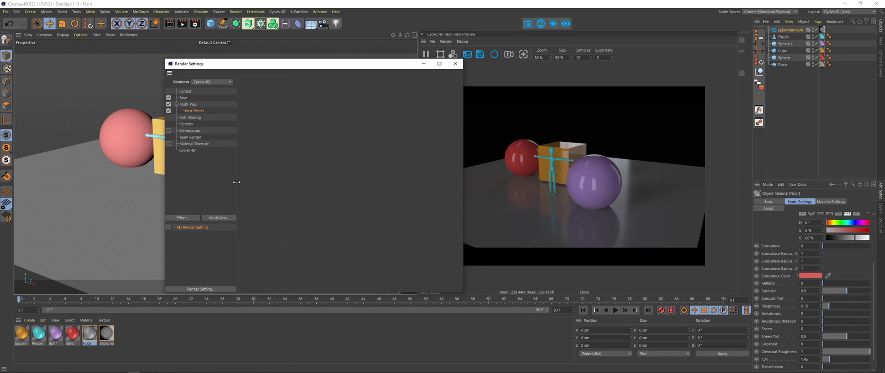
{"action": "left_click", "coordinate": [194, 150]}
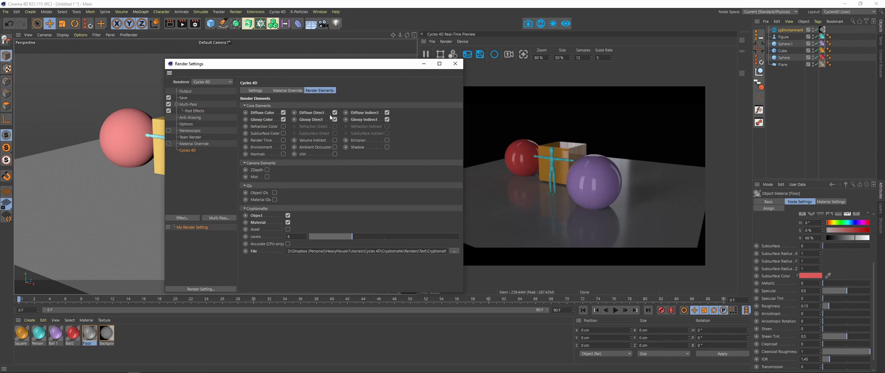
{"action": "left_click", "coordinate": [188, 105]}
Step: Turn off regular image saving and save multi-pass as OpenEXR at 32 Bit/Channel
{"action": "left_click", "coordinate": [184, 98]}
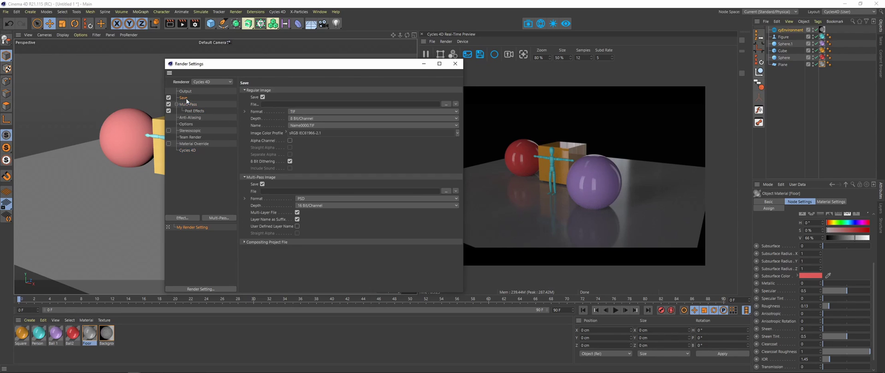
{"action": "left_click", "coordinate": [262, 97]}
{"action": "left_click", "coordinate": [310, 198]}
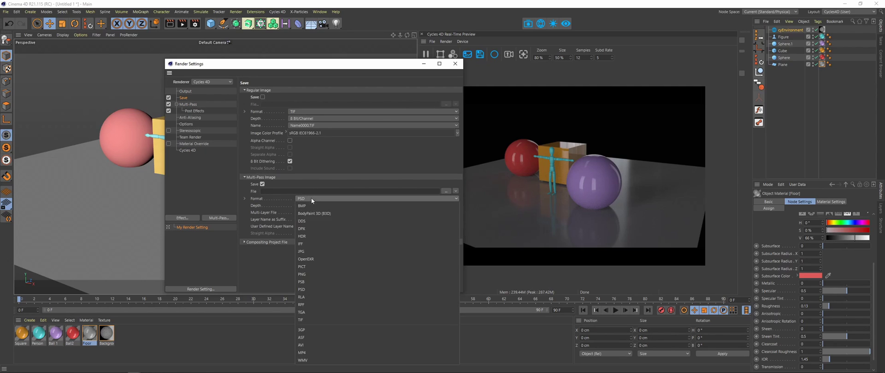
{"action": "left_click", "coordinate": [322, 259]}
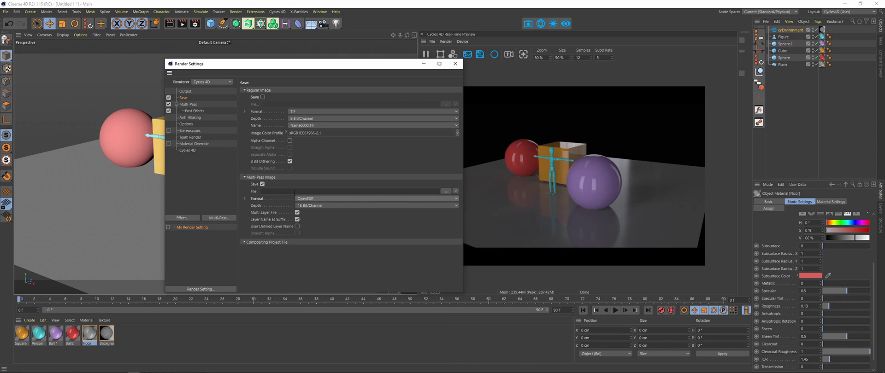
{"action": "left_click", "coordinate": [344, 203]}
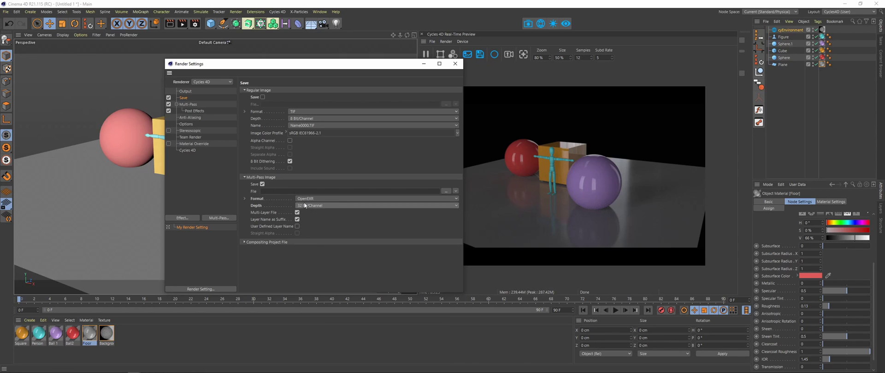
{"action": "left_click", "coordinate": [347, 220]}
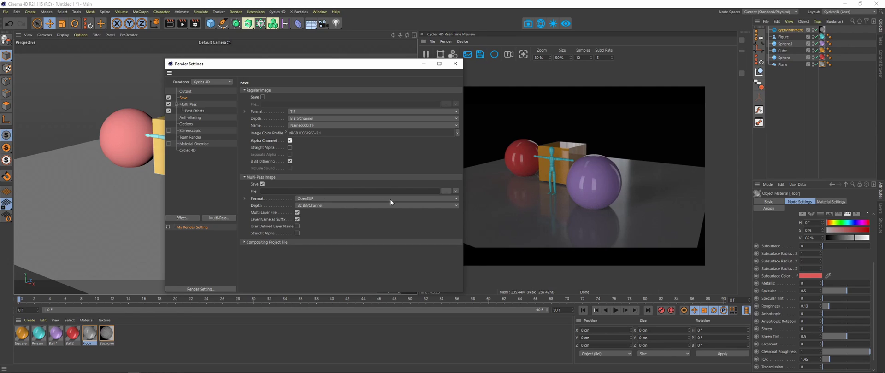
Step: Set the multi-pass output file location through the Multi-Pass File '...' button
{"action": "left_click", "coordinate": [446, 191]}
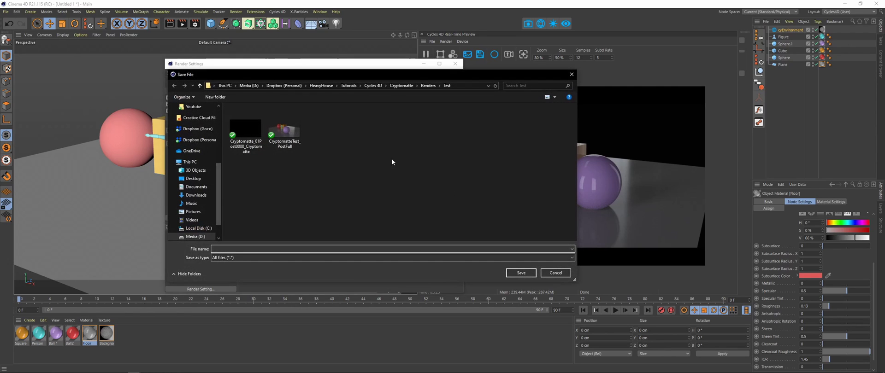
{"action": "key", "text": "Escape"}
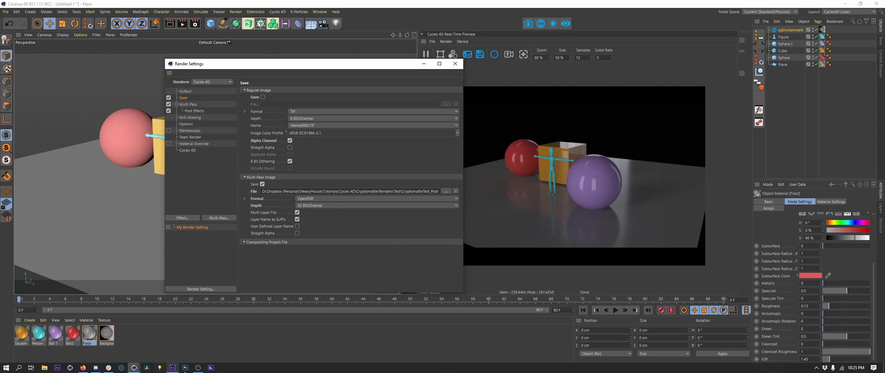
Step: Back in After Effects, open the recent Cryptomatte_TestExample.aep, saving the current project first
{"action": "left_click", "coordinate": [173, 368]}
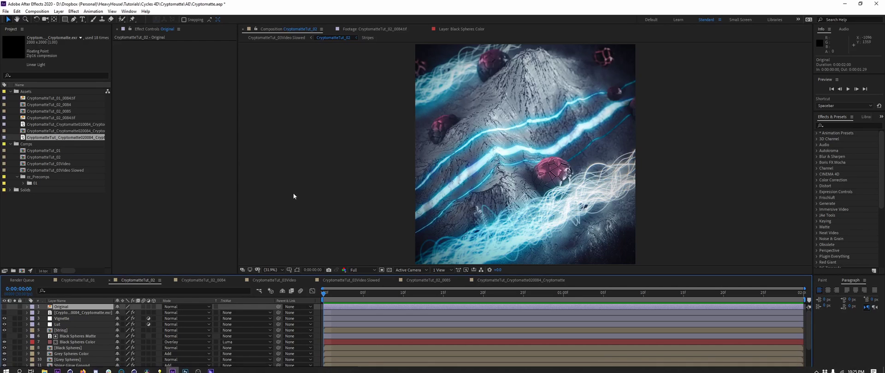
{"action": "left_click", "coordinate": [5, 11]}
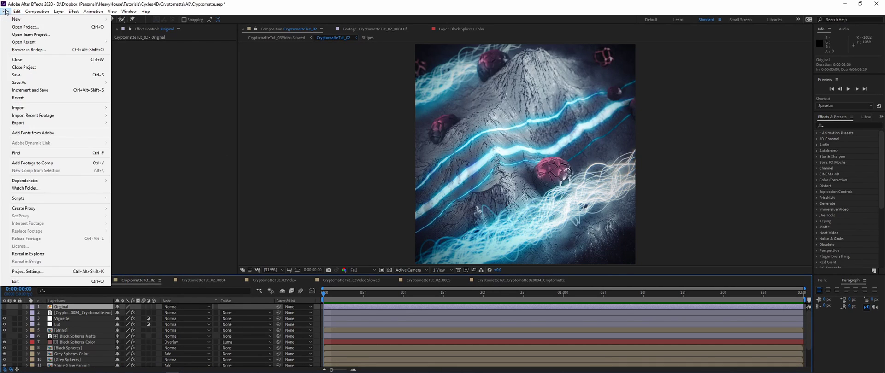
{"action": "mouse_move", "coordinate": [21, 43]}
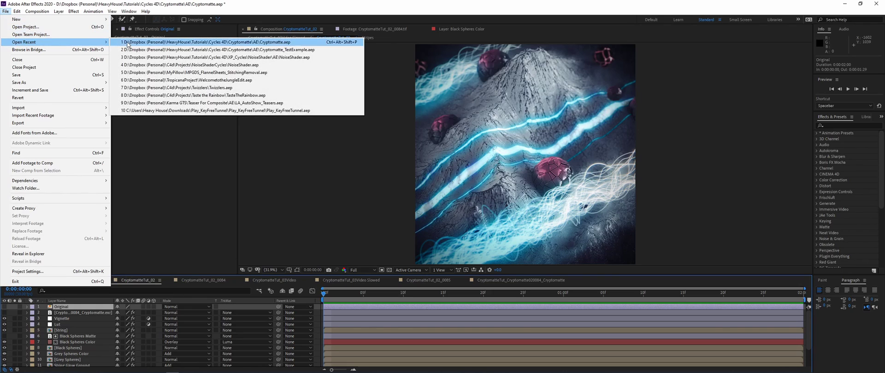
{"action": "left_click", "coordinate": [175, 50]}
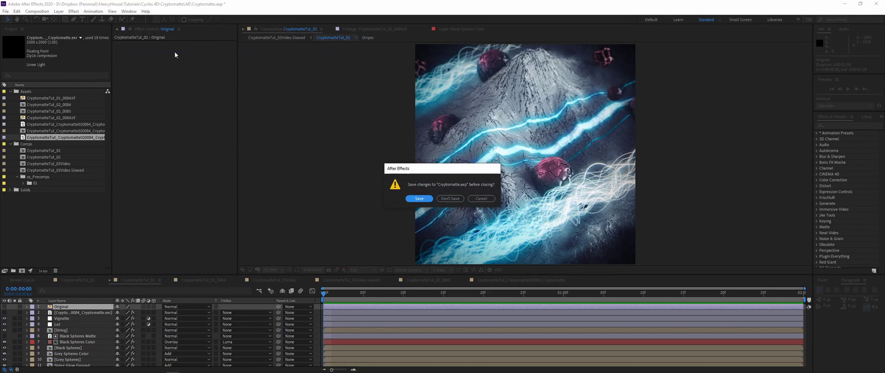
{"action": "left_click", "coordinate": [428, 199]}
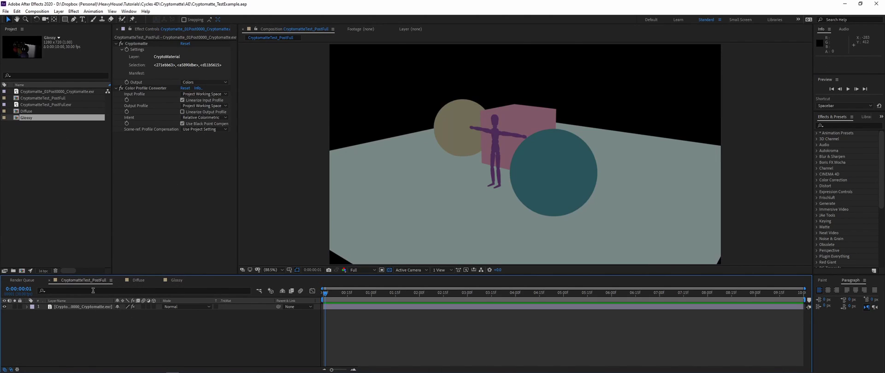
Step: Close the PostFull, Diffuse and Glossy timelines and delete all three compositions
{"action": "left_click", "coordinate": [49, 280]}
{"action": "left_click", "coordinate": [49, 280]}
{"action": "left_click", "coordinate": [49, 280]}
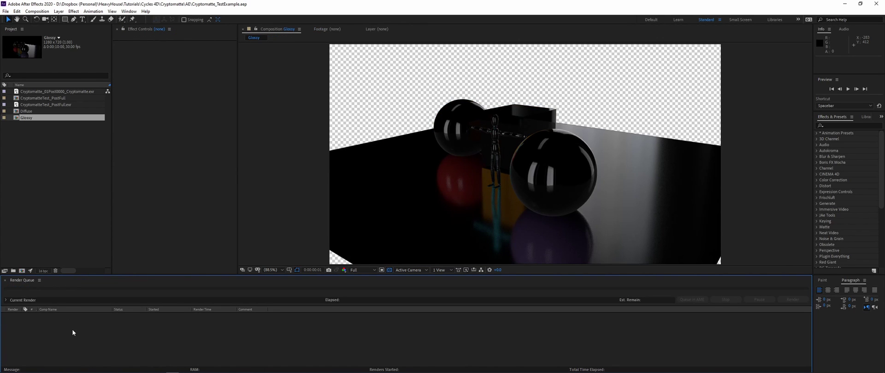
{"action": "left_click_drag", "start_coordinate": [38, 131], "coordinate": [25, 112]}
{"action": "key", "text": "Delete"}
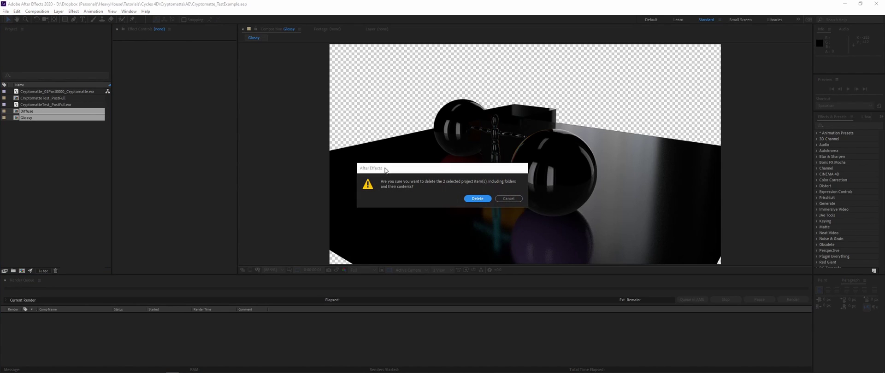
{"action": "left_click", "coordinate": [478, 199]}
{"action": "left_click", "coordinate": [55, 99]}
{"action": "key", "text": "Delete"}
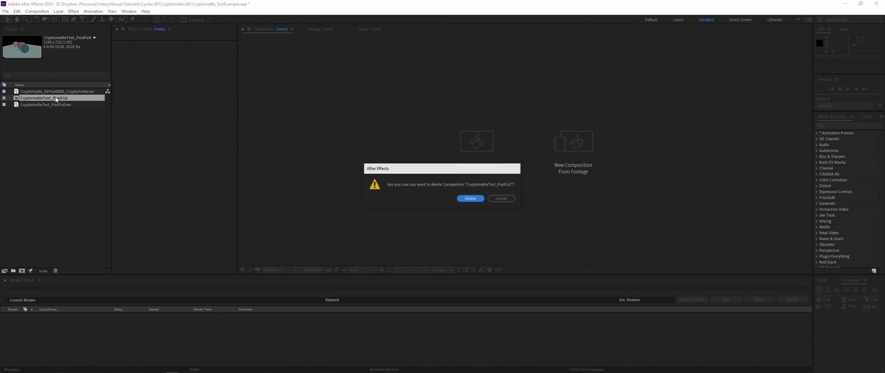
{"action": "left_click", "coordinate": [470, 198]}
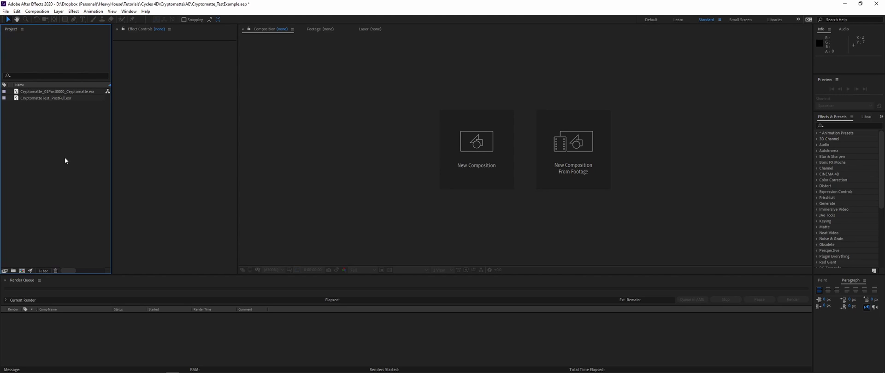
{"action": "left_click", "coordinate": [66, 100]}
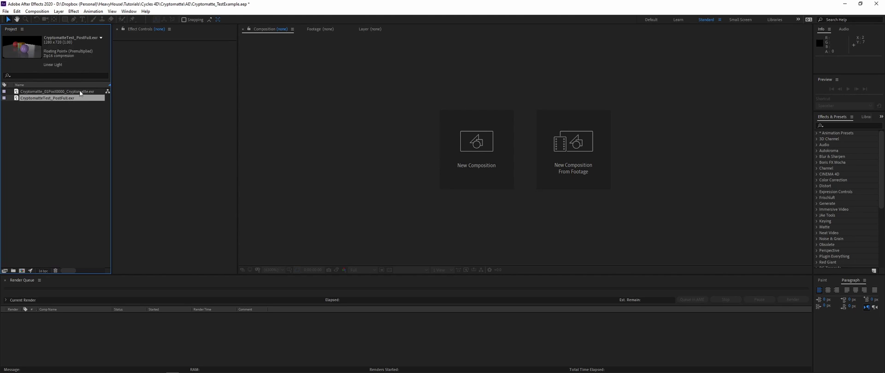
{"action": "left_click", "coordinate": [77, 114]}
{"action": "left_click", "coordinate": [65, 98]}
{"action": "left_click", "coordinate": [56, 92]}
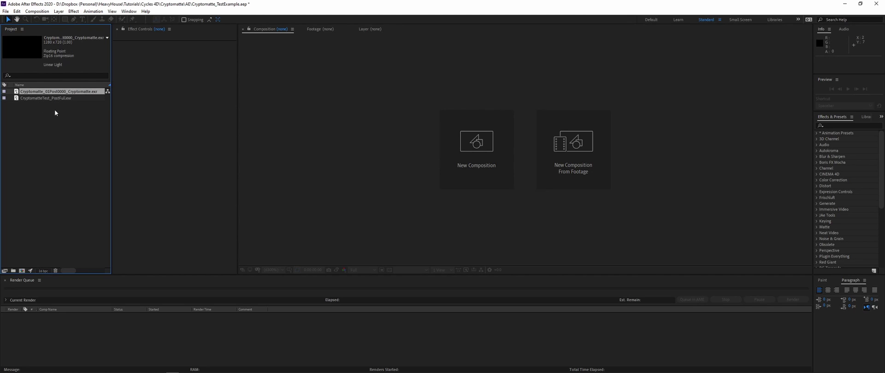
{"action": "left_click", "coordinate": [60, 99]}
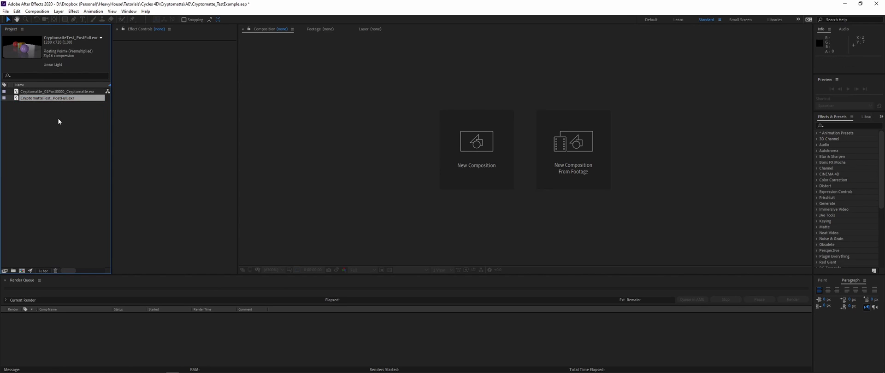
{"action": "left_click", "coordinate": [69, 92]}
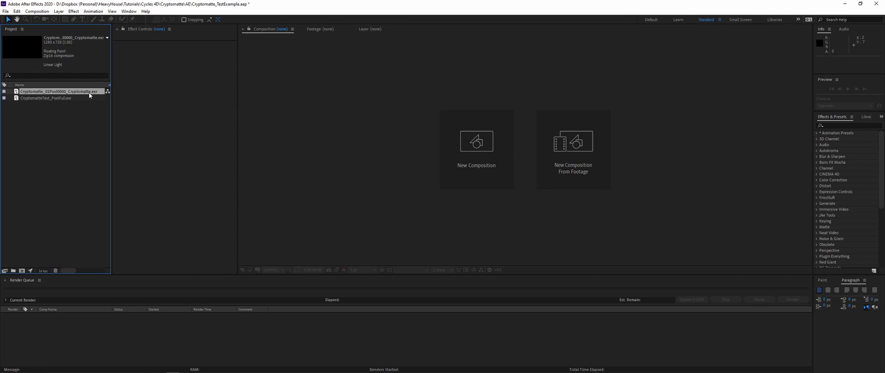
{"action": "left_click", "coordinate": [58, 98]}
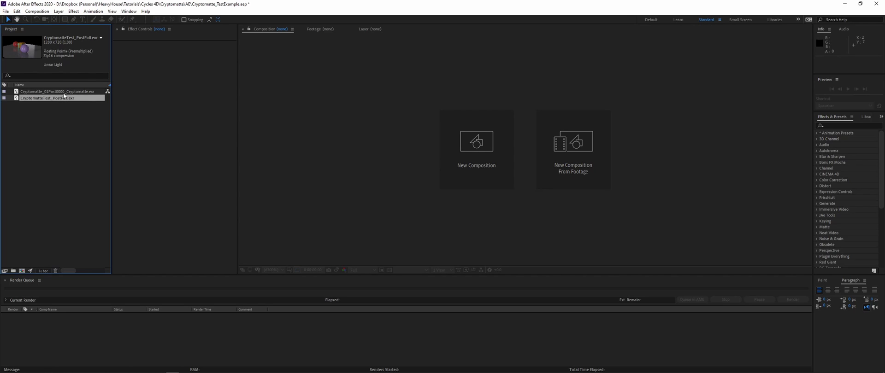
{"action": "left_click", "coordinate": [62, 140]}
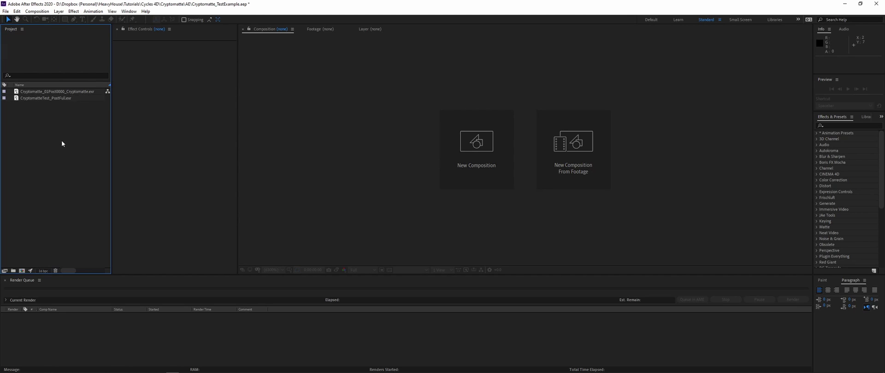
{"action": "left_click", "coordinate": [67, 99]}
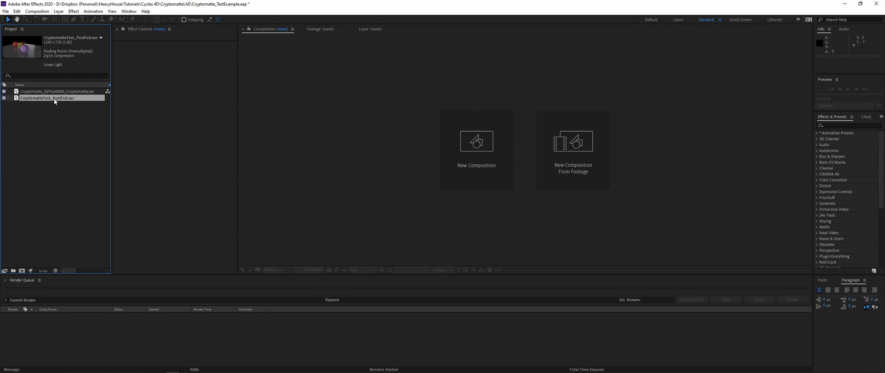
{"action": "left_click", "coordinate": [58, 110]}
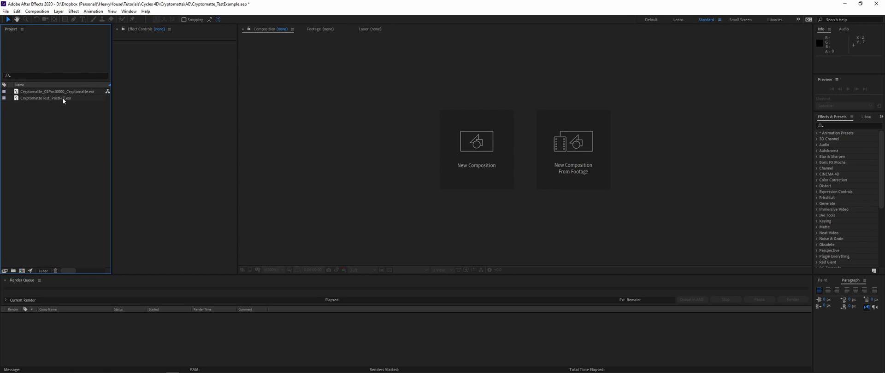
{"action": "left_click", "coordinate": [63, 99]}
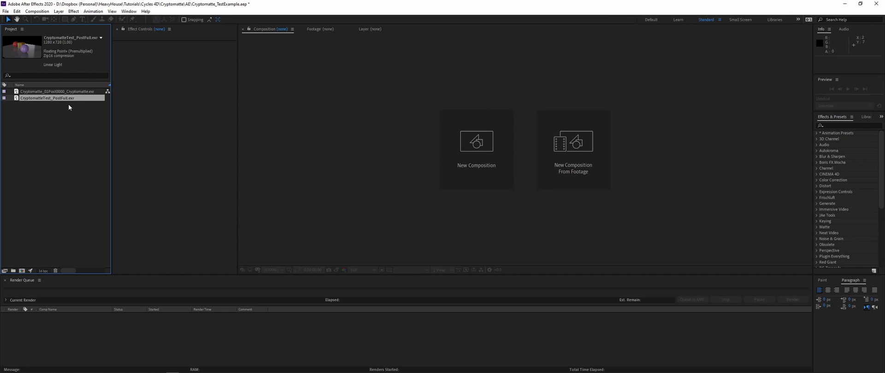
{"action": "left_click", "coordinate": [62, 126]}
{"action": "left_click", "coordinate": [67, 97]}
{"action": "left_click", "coordinate": [64, 121]}
{"action": "left_click", "coordinate": [67, 98]}
{"action": "left_click", "coordinate": [83, 92]}
{"action": "left_click", "coordinate": [66, 98]}
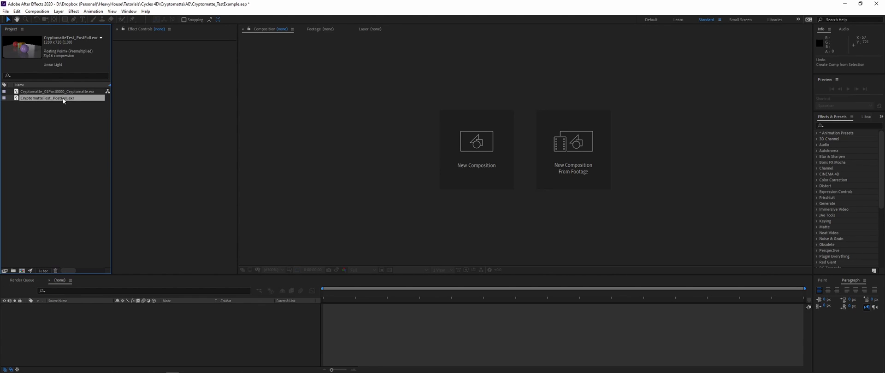
Step: Create a comp from PostFull.exr and add the Cryptomatte EXR as a hidden top layer
{"action": "left_click_drag", "start_coordinate": [63, 101], "coordinate": [22, 271]}
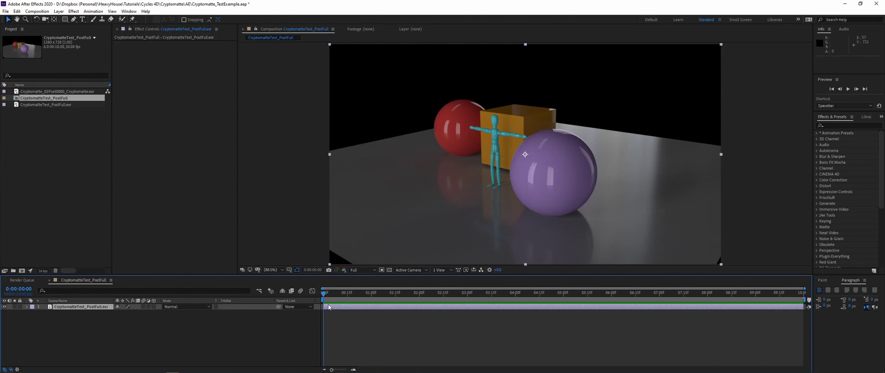
{"action": "left_click", "coordinate": [80, 92]}
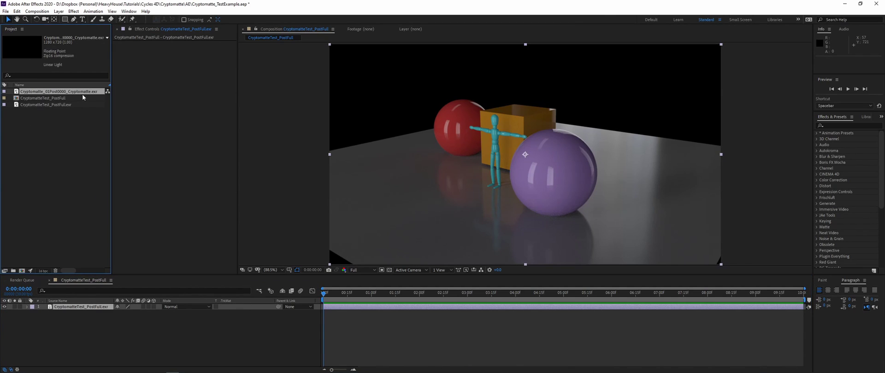
{"action": "left_click_drag", "start_coordinate": [82, 94], "coordinate": [85, 308], "text": "alt"}
{"action": "left_click", "coordinate": [5, 307]}
Step: Apply the EXtractoR effect to the PostFull render layer
{"action": "left_click", "coordinate": [93, 314]}
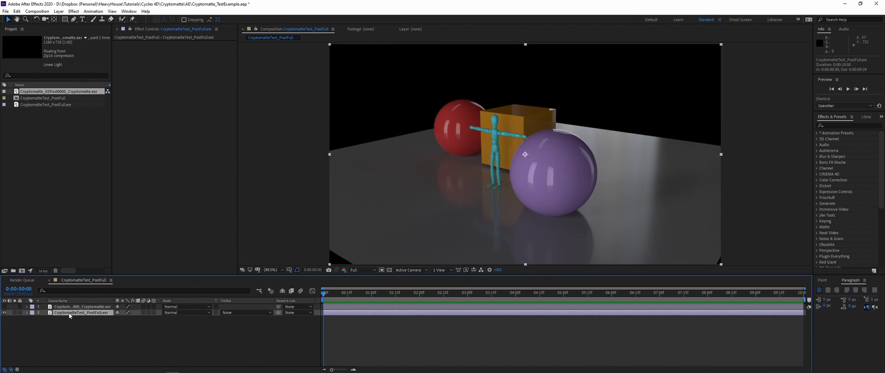
{"action": "key", "text": "Return"}
{"action": "key", "text": "Return"}
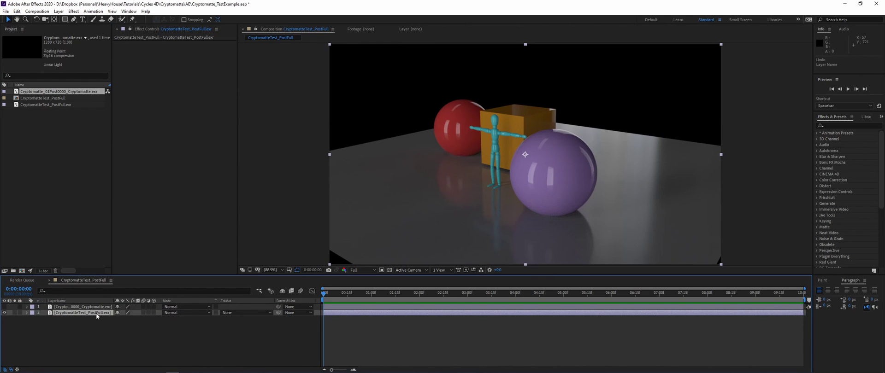
{"action": "key", "text": "ctrl+space"}
{"action": "type", "text": "extrac"}
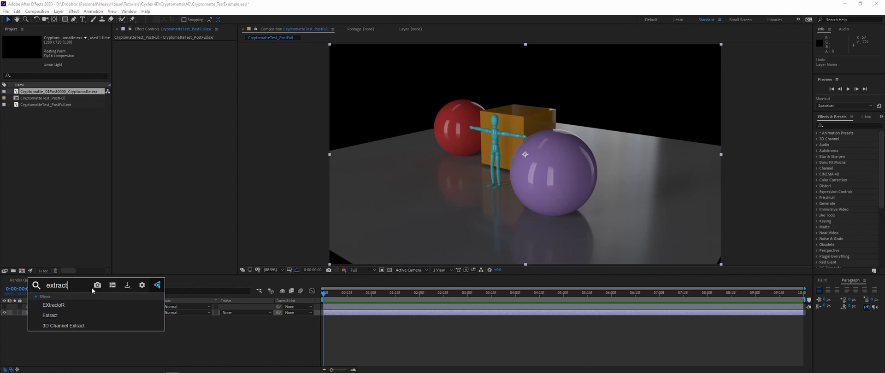
{"action": "type", "text": "t"}
{"action": "left_click", "coordinate": [71, 305]}
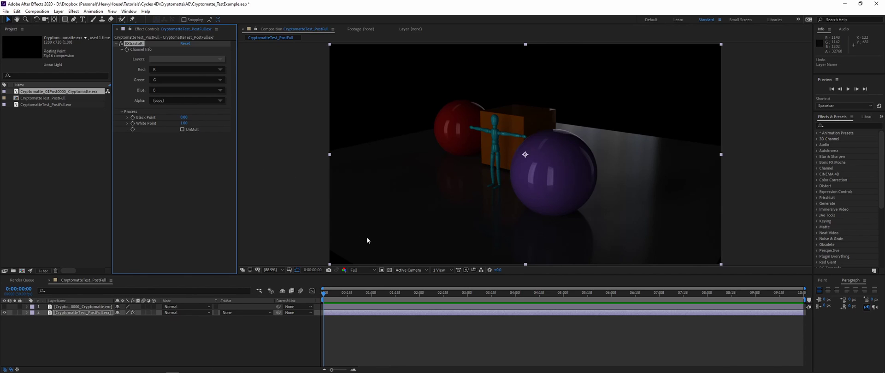
Step: Add a Color Profile Converter to the PostFull layer with Linearize Input Profile on
{"action": "left_click", "coordinate": [182, 161]}
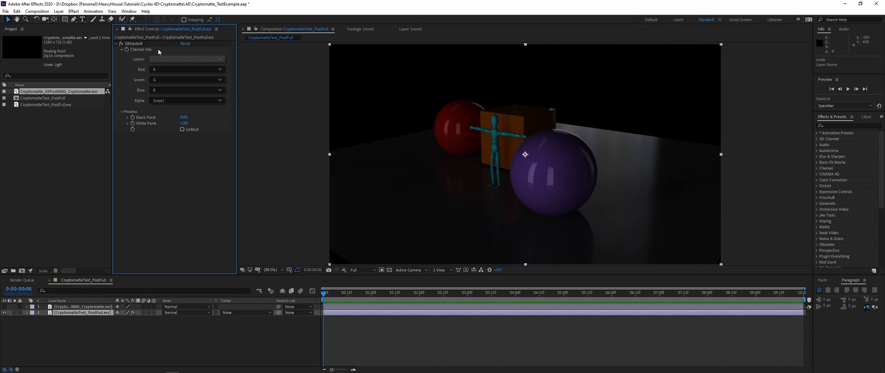
{"action": "key", "text": "ctrl+space"}
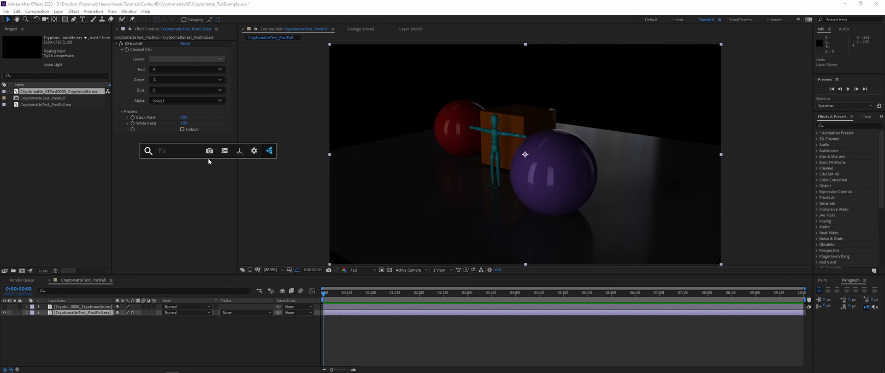
{"action": "type", "text": "color pro"}
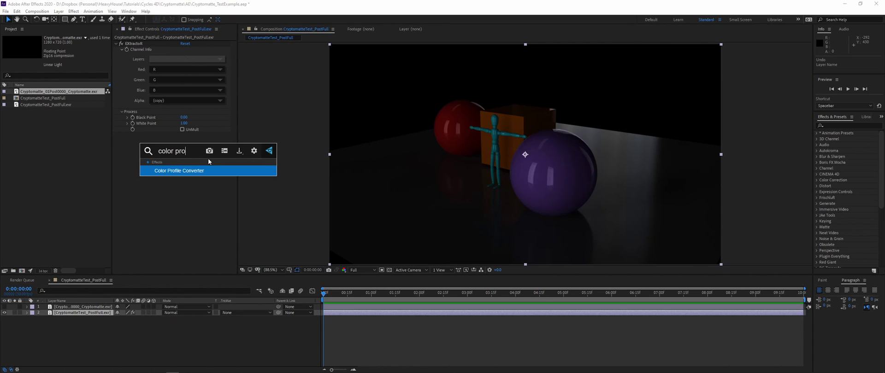
{"action": "key", "text": "Return"}
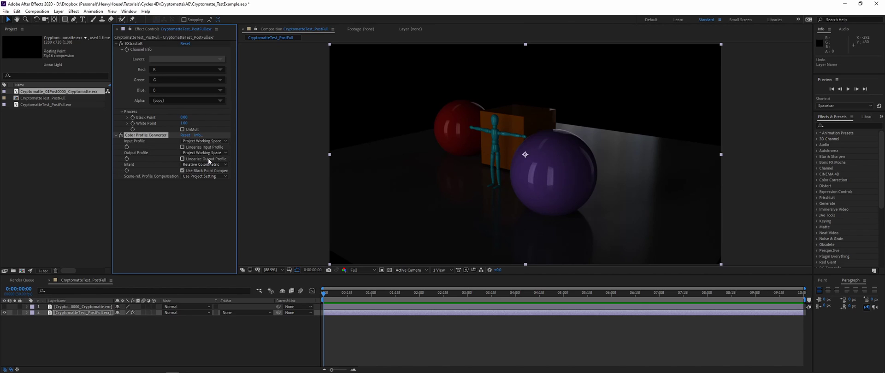
{"action": "left_click", "coordinate": [182, 148]}
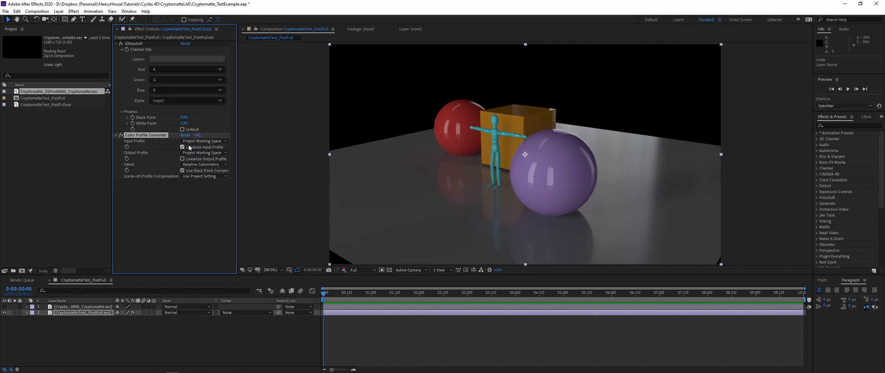
Step: Browse EXtractoR's render pass list and the Color Profile Converter without changing anything
{"action": "left_click", "coordinate": [197, 60]}
{"action": "left_click", "coordinate": [192, 213]}
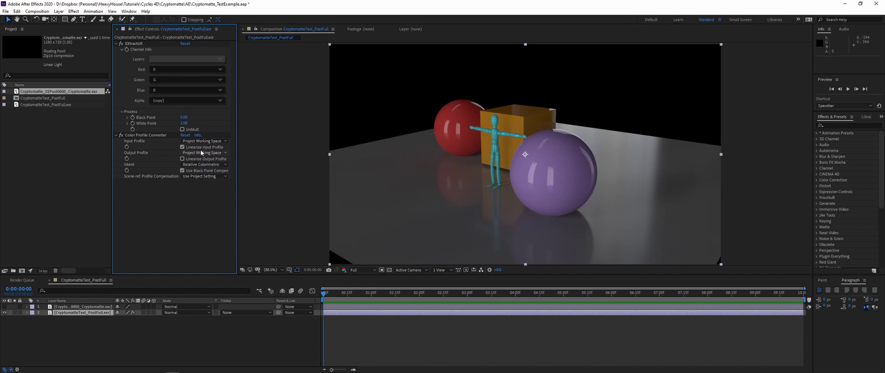
{"action": "left_click", "coordinate": [186, 60]}
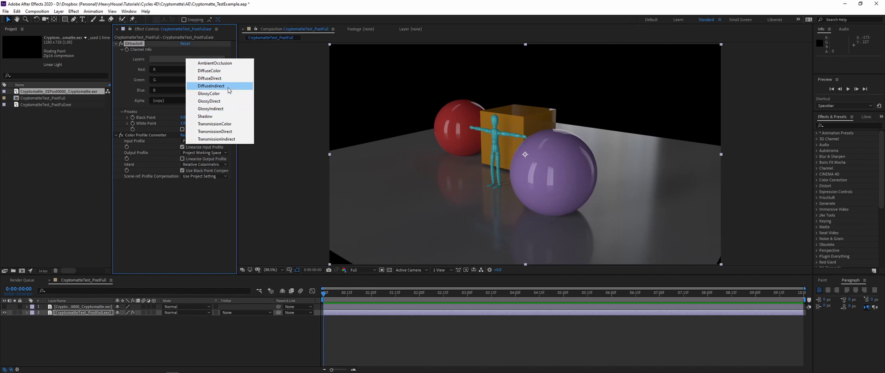
{"action": "left_click", "coordinate": [219, 190]}
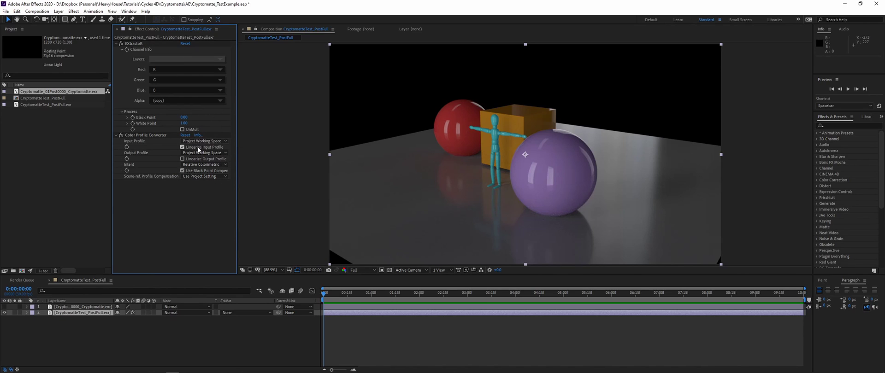
{"action": "left_click", "coordinate": [152, 134]}
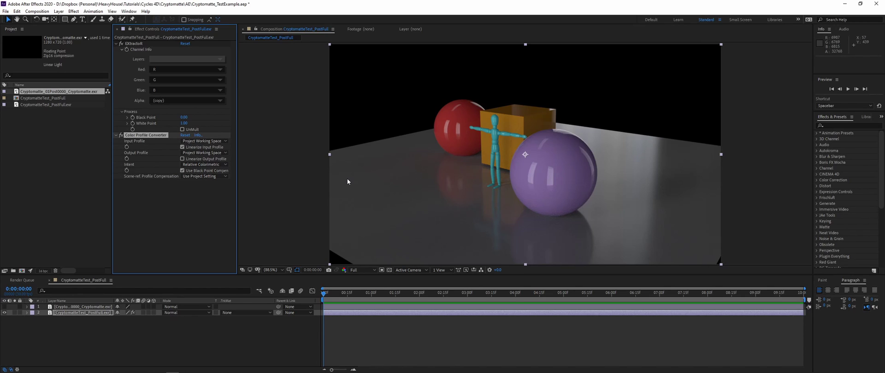
{"action": "left_click", "coordinate": [187, 203]}
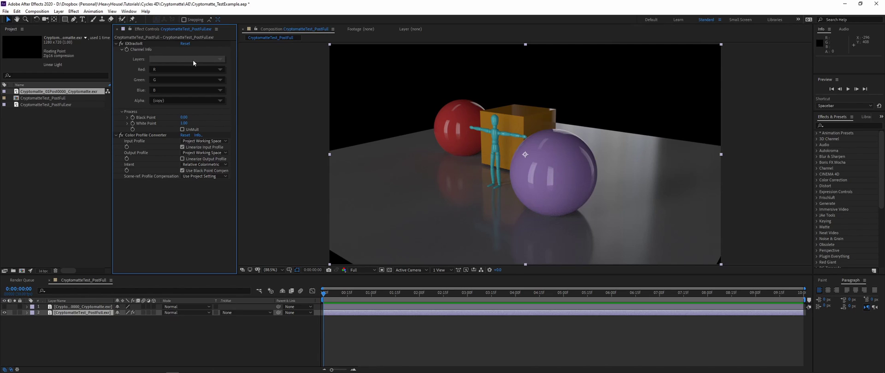
Step: Preview the DiffuseDirect, DiffuseIndirect and GlossyDirect passes, then remove all effects from the layer
{"action": "left_click", "coordinate": [205, 59]}
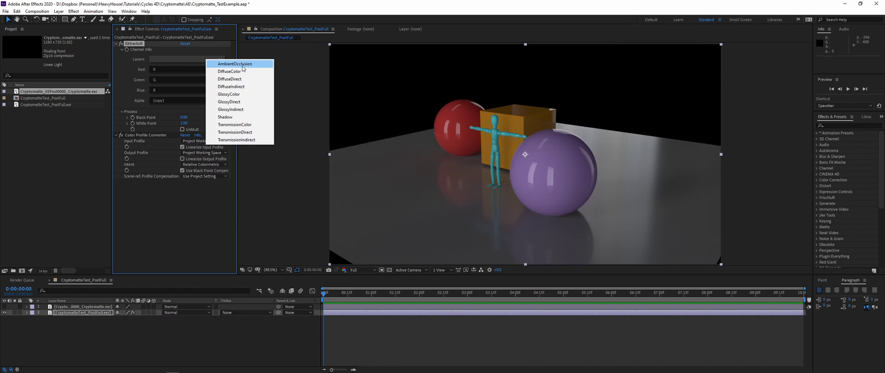
{"action": "left_click", "coordinate": [237, 79]}
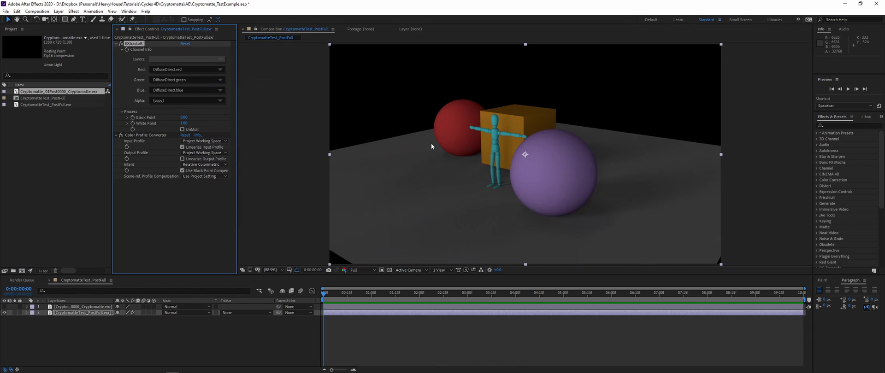
{"action": "left_click", "coordinate": [198, 59]}
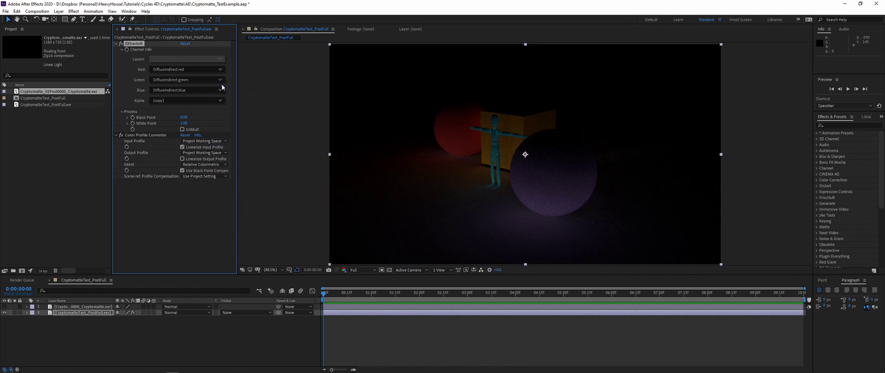
{"action": "left_click", "coordinate": [205, 64]}
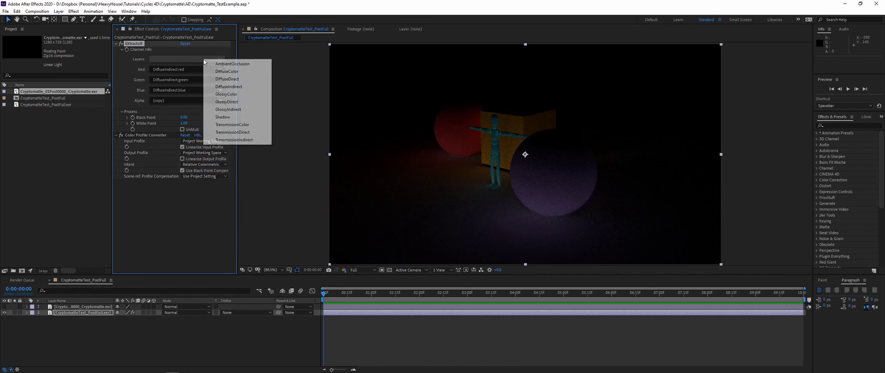
{"action": "left_click", "coordinate": [223, 97]}
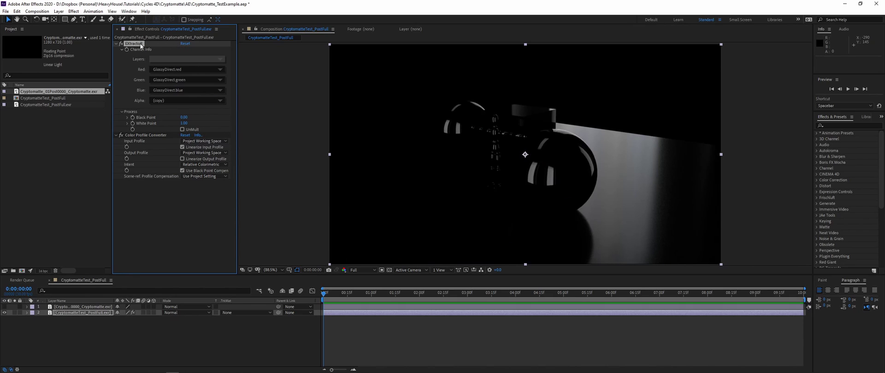
{"action": "left_click", "coordinate": [144, 135]}
{"action": "key", "text": "ctrl+shift+e"}
Step: Make the Cryptomatte layer visible and apply the Cryptomatte effect to it
{"action": "left_click", "coordinate": [92, 307]}
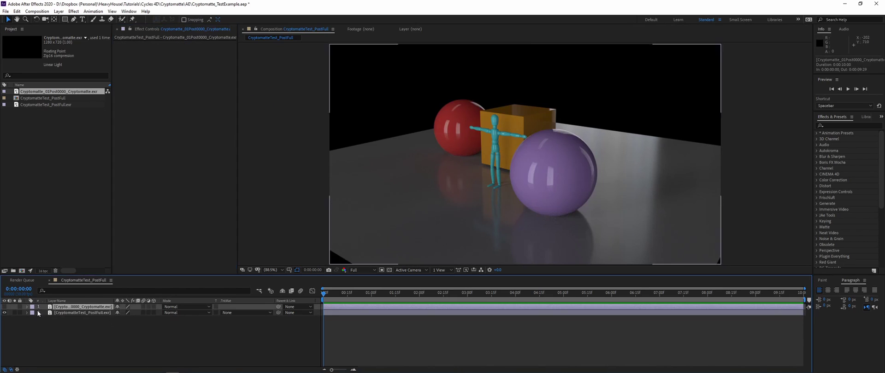
{"action": "left_click", "coordinate": [4, 306]}
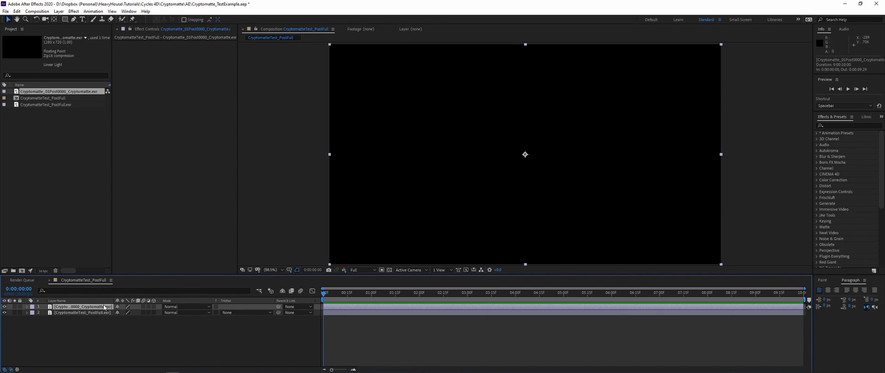
{"action": "key", "text": "ctrl+space"}
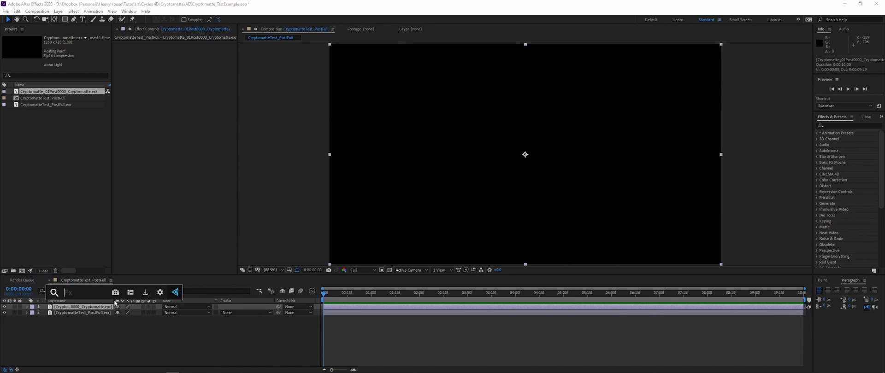
{"action": "type", "text": "cry"}
{"action": "key", "text": "Return"}
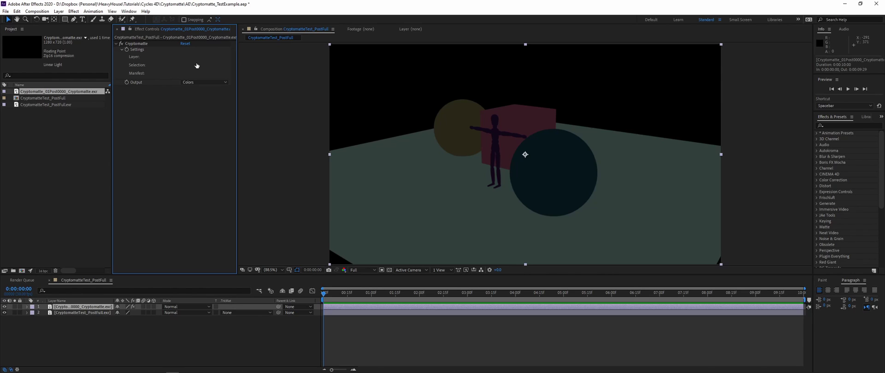
Step: Add a Color Profile Converter to the Cryptomatte layer with Linearize Input Profile enabled
{"action": "key", "text": "ctrl+space"}
{"action": "type", "text": "co"}
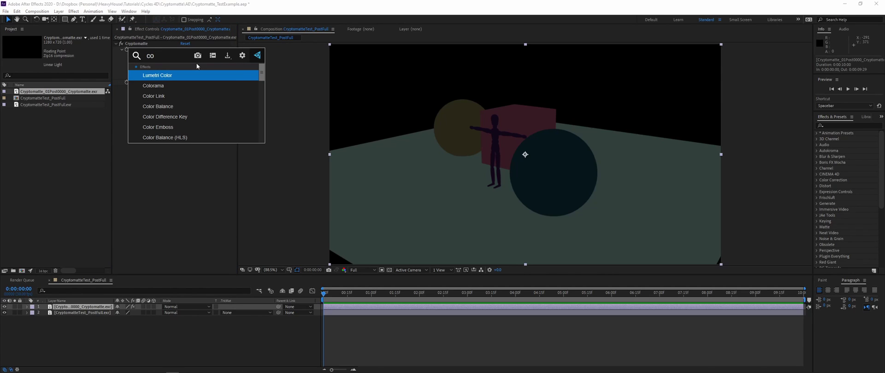
{"action": "type", "text": "lor pro"}
{"action": "key", "text": "Return"}
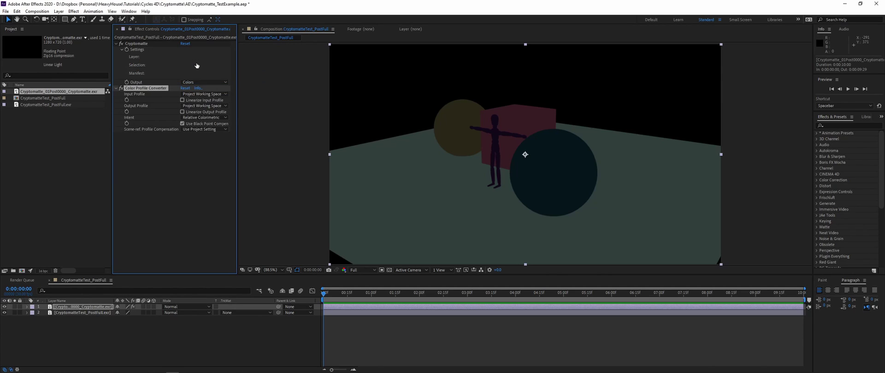
{"action": "left_click", "coordinate": [183, 100]}
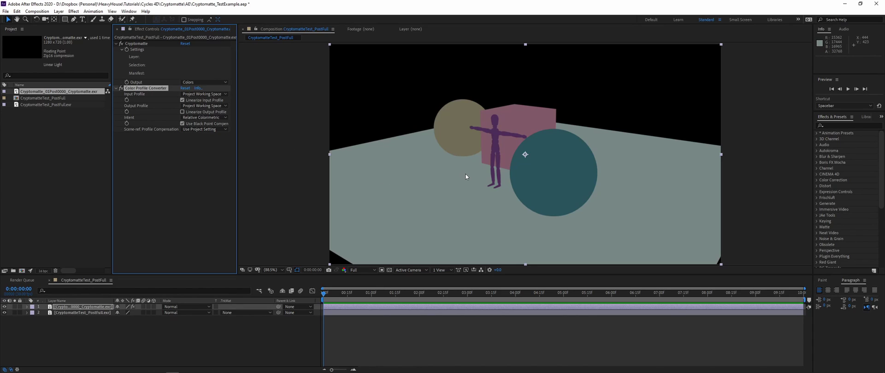
Step: Change the Cryptomatte settings' Layer to CryptoObject and confirm, giving each object its own ID colour
{"action": "left_click", "coordinate": [200, 70]}
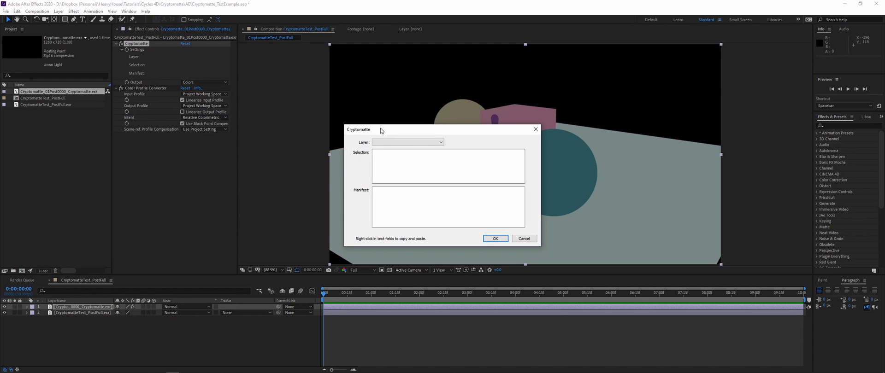
{"action": "left_click_drag", "start_coordinate": [380, 129], "coordinate": [206, 103]}
{"action": "left_click", "coordinate": [265, 113]}
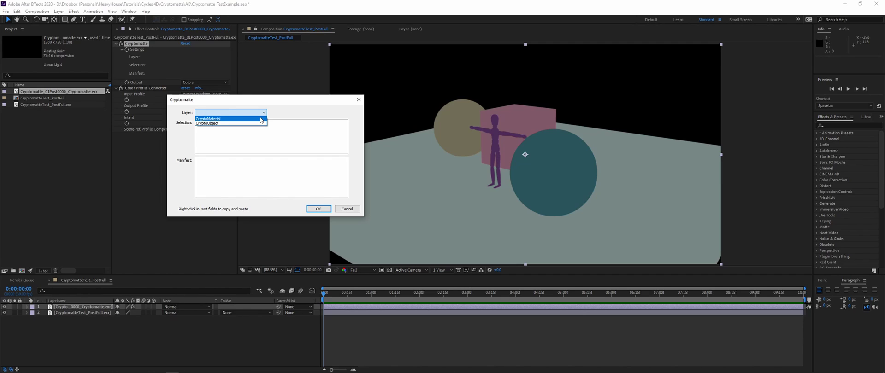
{"action": "left_click", "coordinate": [274, 115]}
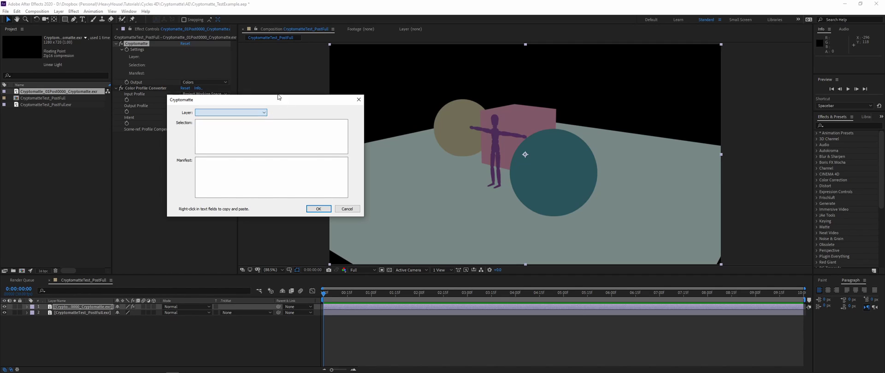
{"action": "left_click_drag", "start_coordinate": [280, 101], "coordinate": [240, 95]}
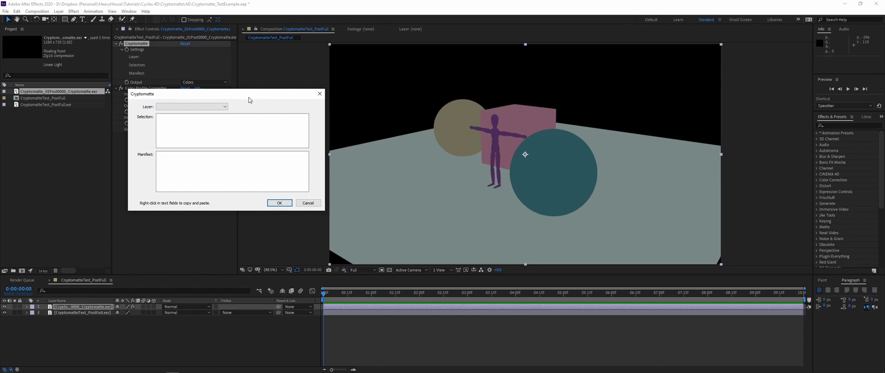
{"action": "left_click", "coordinate": [224, 107]}
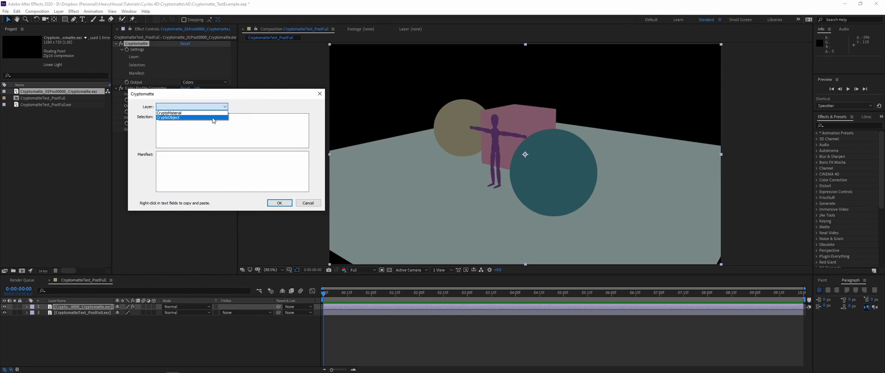
{"action": "left_click", "coordinate": [213, 118]}
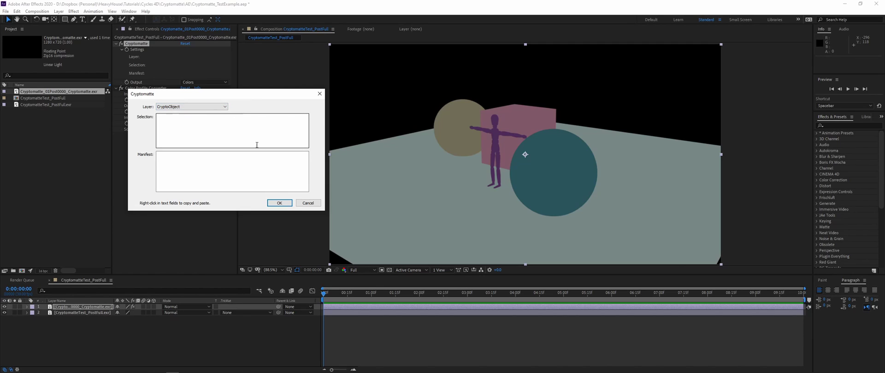
{"action": "left_click", "coordinate": [279, 203]}
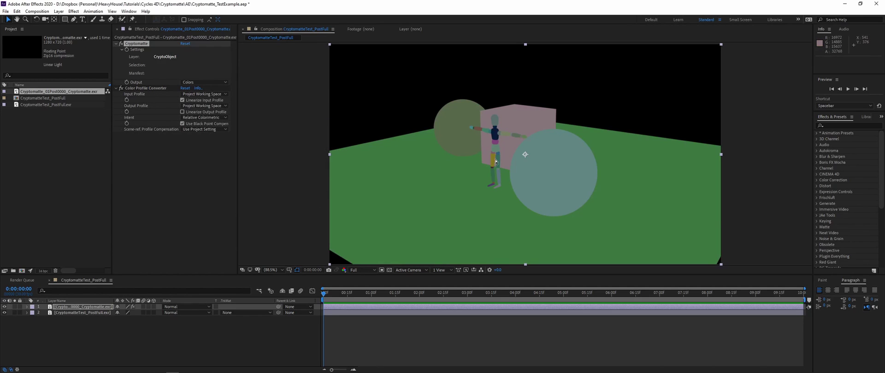
{"action": "key", "text": "period"}
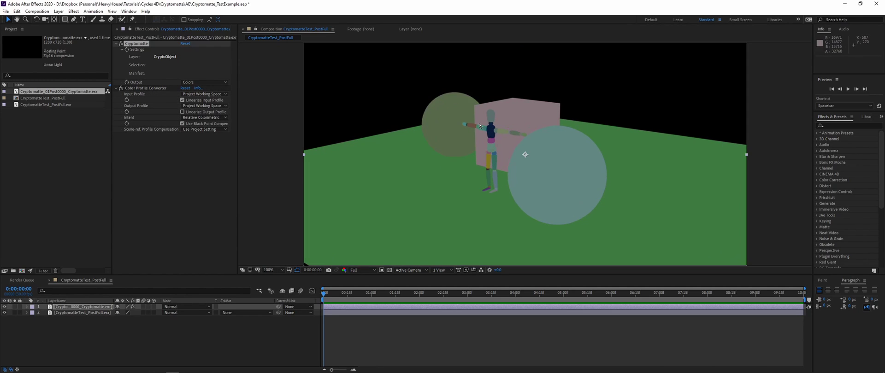
{"action": "key", "text": "period"}
{"action": "key", "text": "period"}
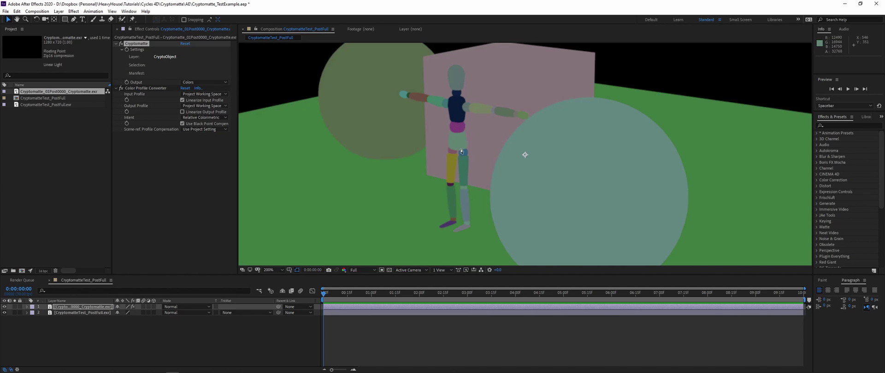
{"action": "key", "text": "comma"}
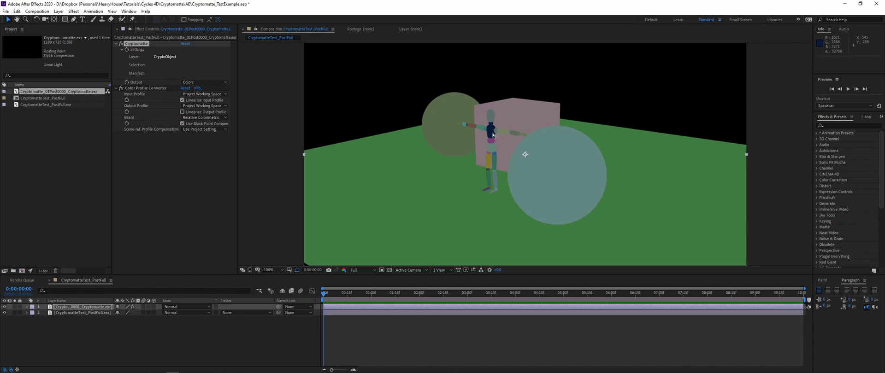
{"action": "left_click", "coordinate": [203, 194]}
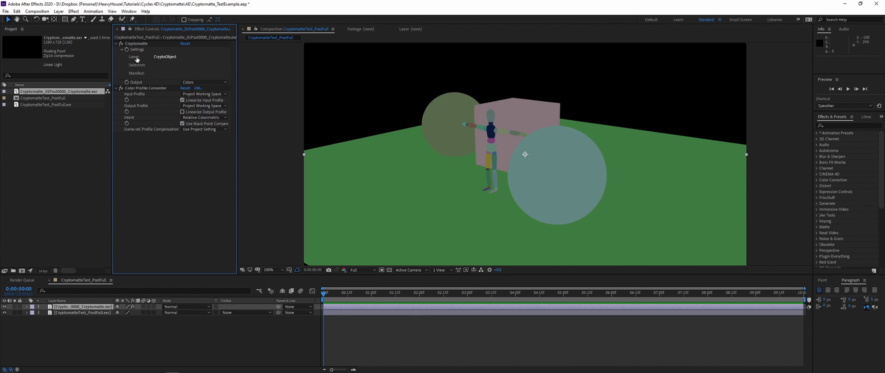
{"action": "left_click", "coordinate": [138, 43]}
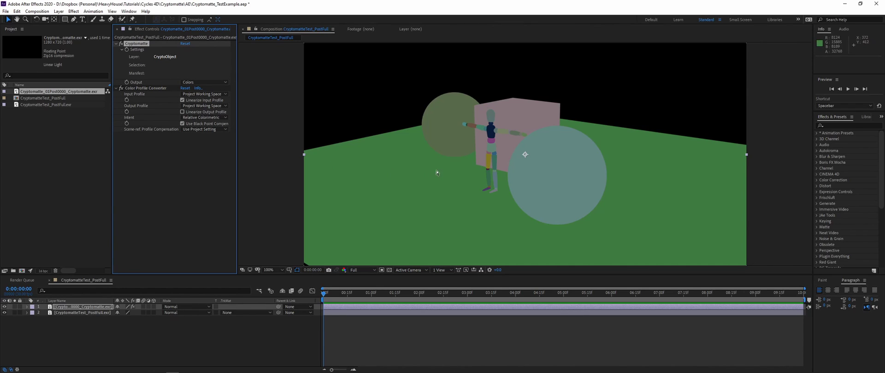
Step: Select the left and right spheres in the matte, leaving out the ground, and set Output to Matte Only
{"action": "left_click", "coordinate": [447, 137]}
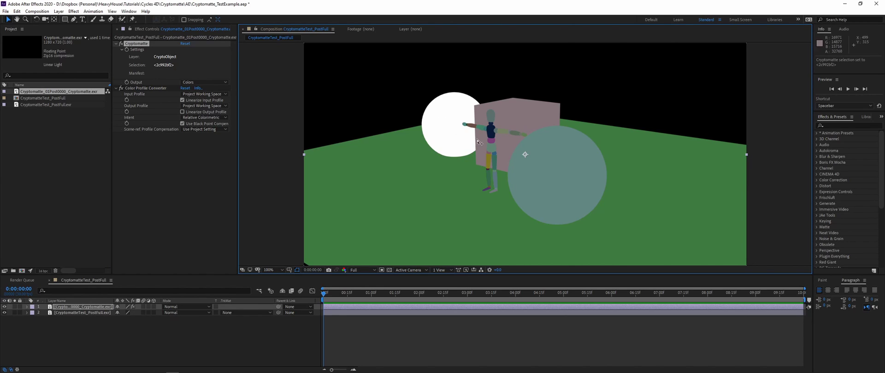
{"action": "left_click", "coordinate": [556, 165], "text": "shift"}
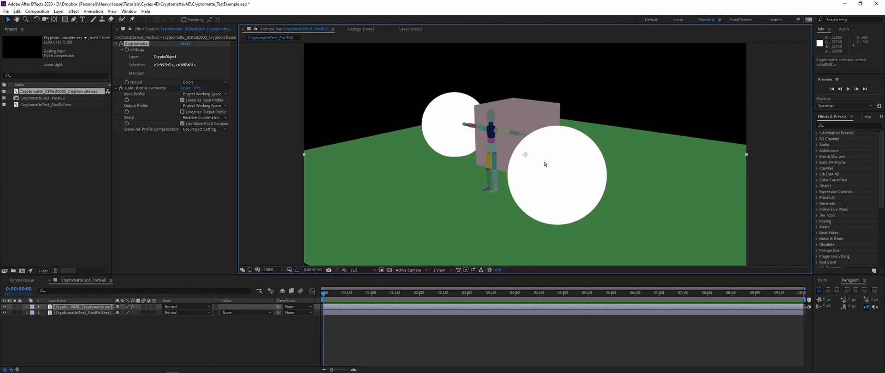
{"action": "left_click", "coordinate": [436, 183], "text": "shift"}
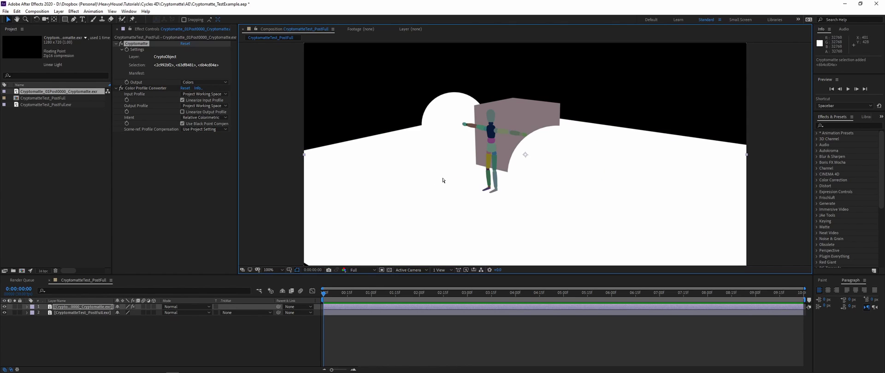
{"action": "left_click", "coordinate": [466, 170], "text": "alt"}
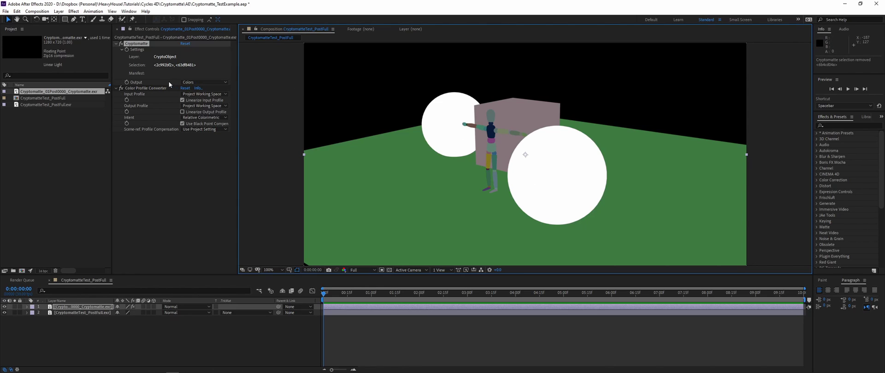
{"action": "left_click", "coordinate": [213, 83]}
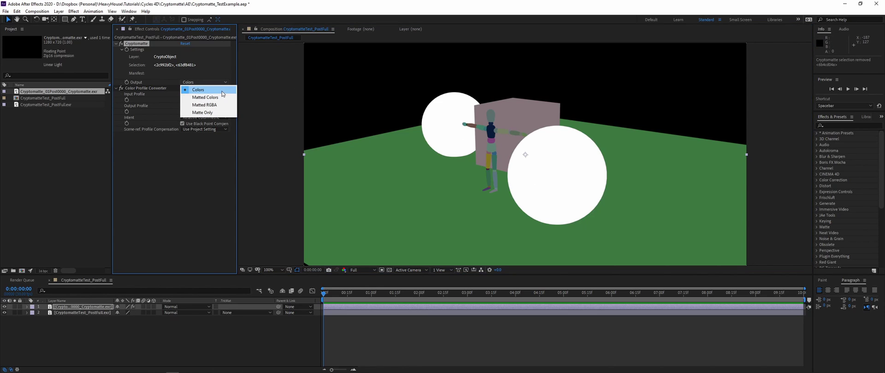
{"action": "left_click", "coordinate": [212, 113]}
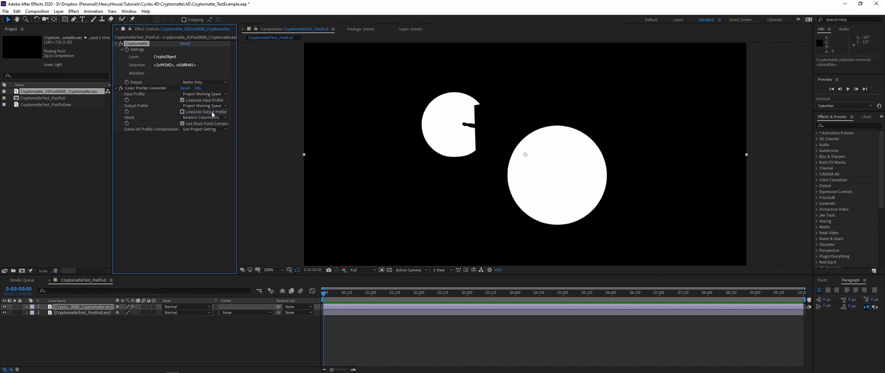
{"action": "left_click", "coordinate": [170, 148]}
{"action": "left_click", "coordinate": [144, 88]}
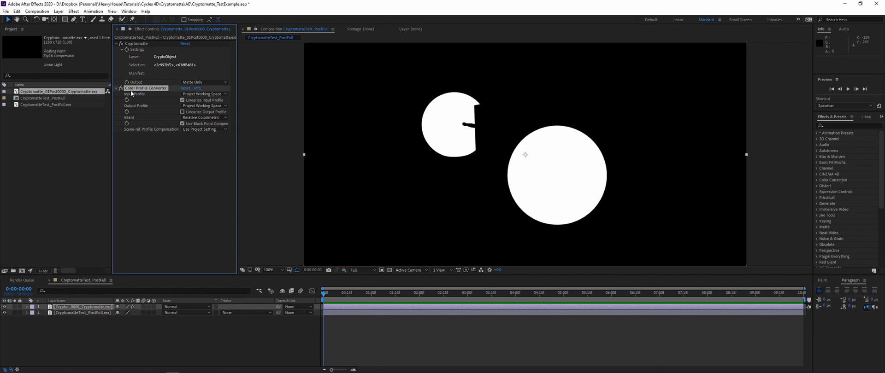
{"action": "left_click", "coordinate": [161, 146]}
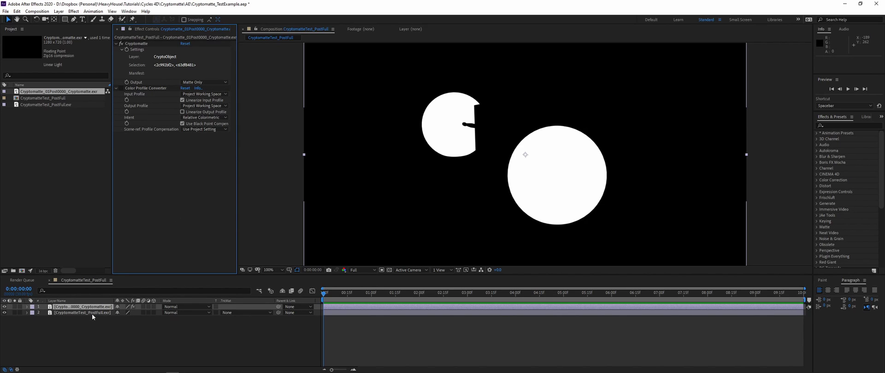
{"action": "left_click", "coordinate": [181, 81]}
{"action": "left_click", "coordinate": [161, 170]}
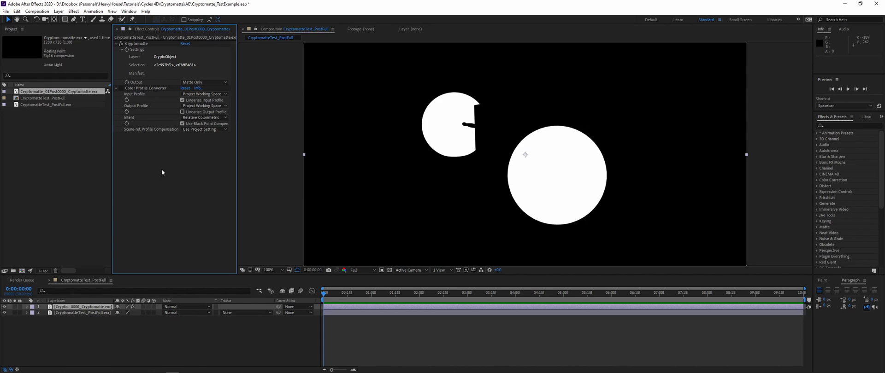
{"action": "left_click", "coordinate": [138, 88]}
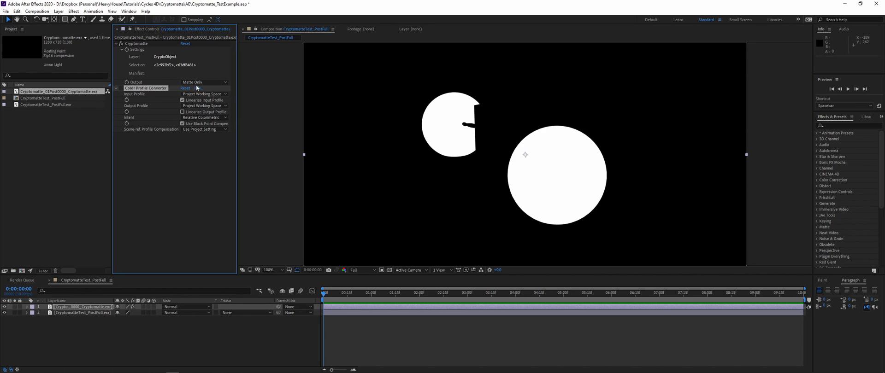
Step: Duplicate PostFull.exr and set the copy's Track Matte to Luma Matte
{"action": "left_click", "coordinate": [104, 313]}
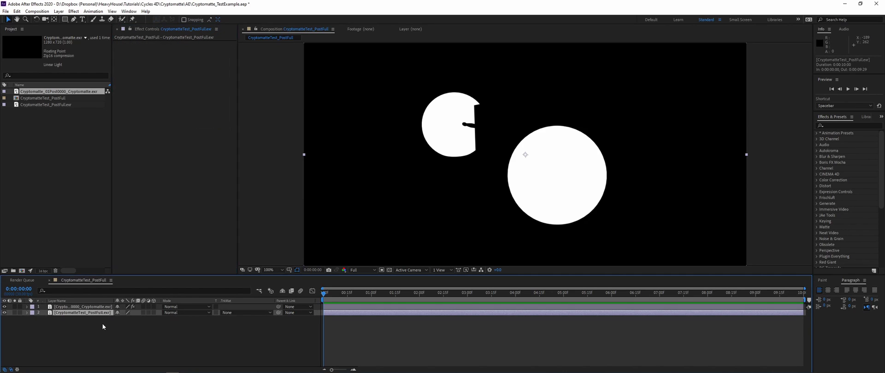
{"action": "key", "text": "ctrl+d"}
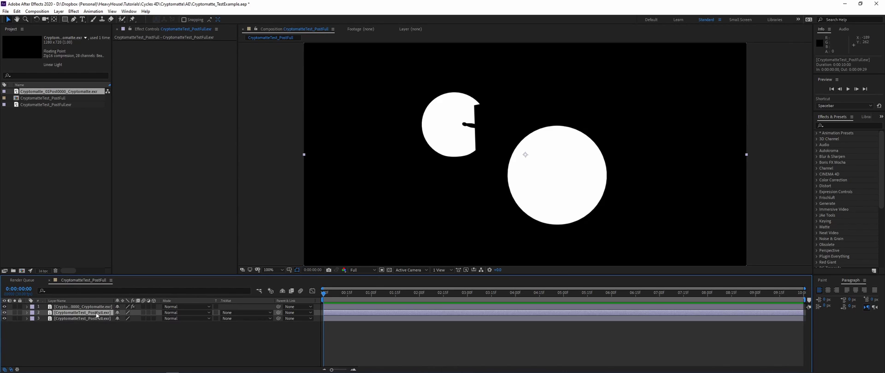
{"action": "left_click", "coordinate": [233, 313]}
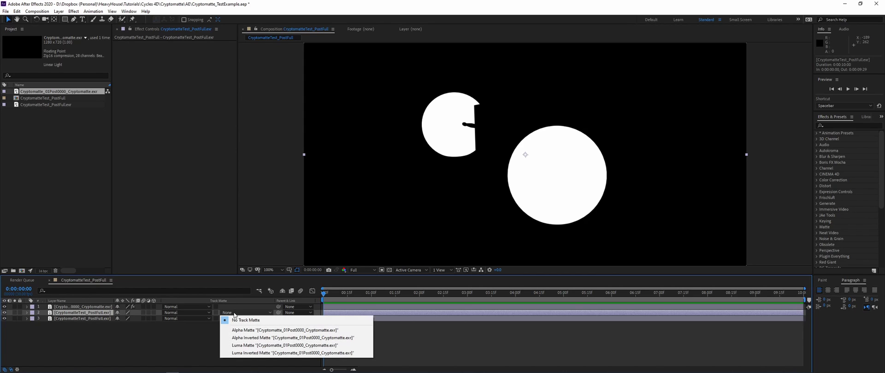
{"action": "left_click", "coordinate": [264, 346]}
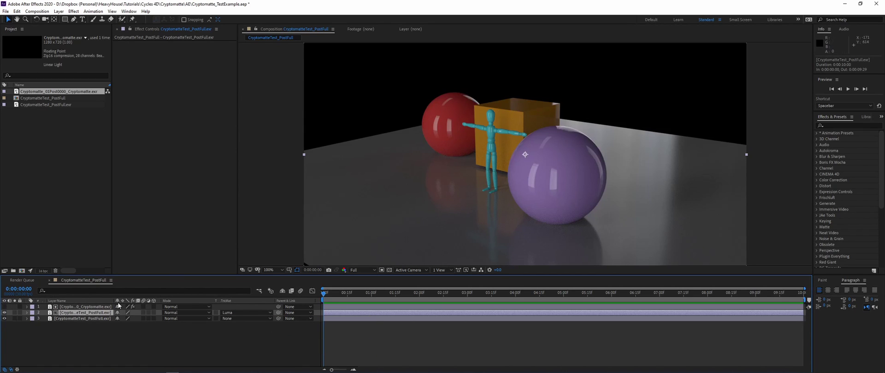
Step: Apply Hue/Saturation to the matted PostFull copy with Master Hue at 106°, and solo that layer
{"action": "left_click", "coordinate": [92, 307]}
{"action": "left_click", "coordinate": [131, 313]}
{"action": "key", "text": "ctrl+space"}
{"action": "type", "text": "hue"}
{"action": "key", "text": "Return"}
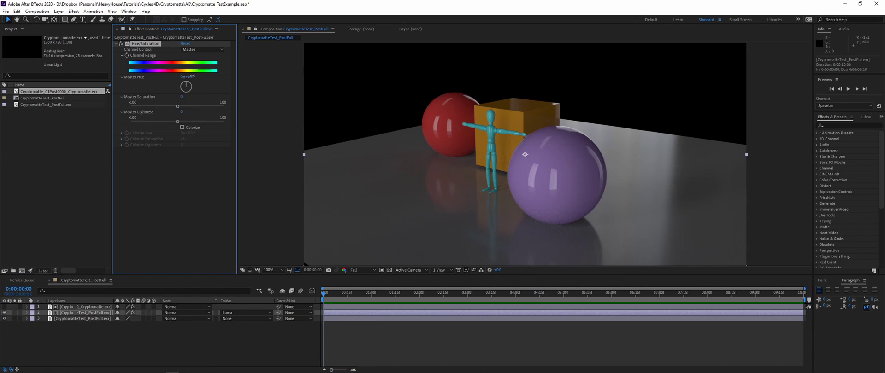
{"action": "left_click_drag", "start_coordinate": [191, 81], "coordinate": [236, 89]}
{"action": "left_click", "coordinate": [15, 312]}
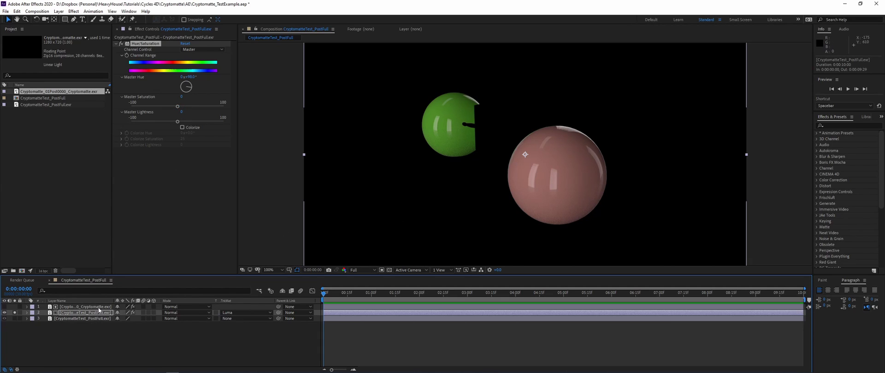
{"action": "left_click", "coordinate": [17, 308]}
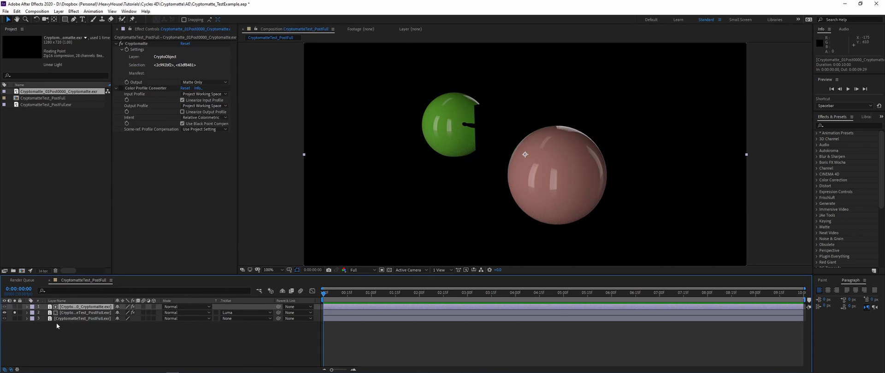
Step: Unsolo layer 2 and switch the Cryptomatte Output to Colors
{"action": "left_click", "coordinate": [14, 312]}
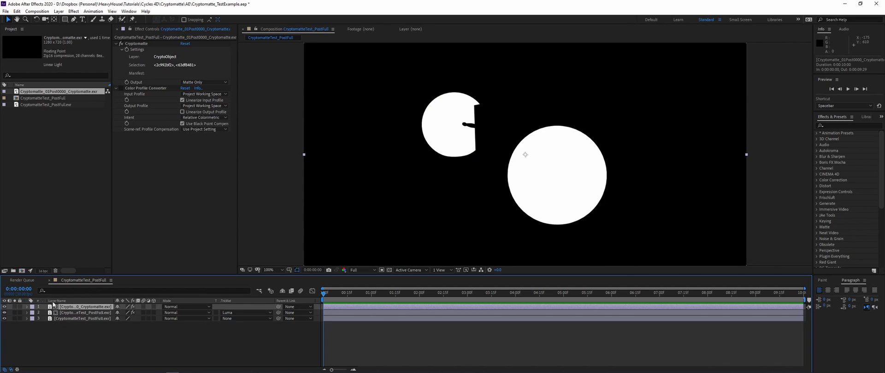
{"action": "left_click", "coordinate": [203, 82]}
{"action": "left_click", "coordinate": [197, 88]}
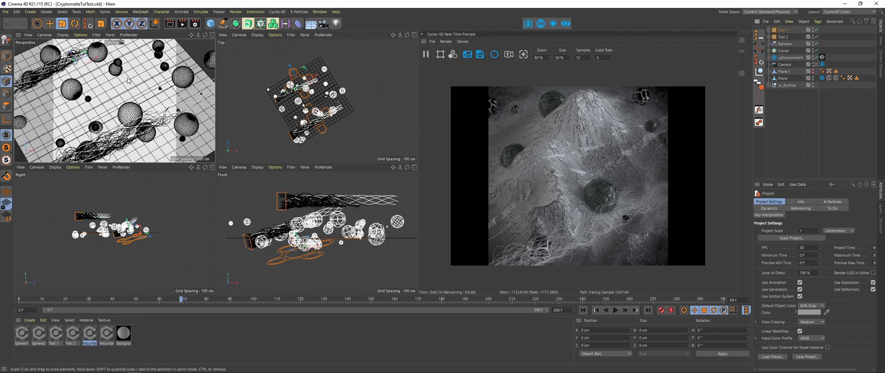
Step: Inspect the Mountain material's node graph in an enlarged Node Editor, then select the Cloner object
{"action": "double_click", "coordinate": [90, 333]}
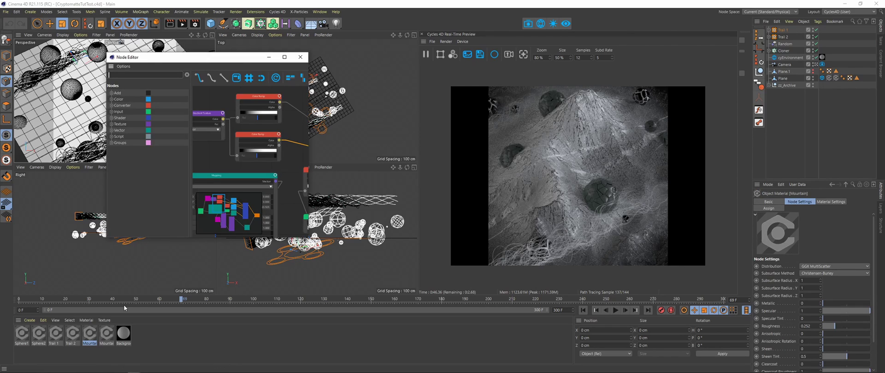
{"action": "left_click_drag", "start_coordinate": [336, 262], "coordinate": [462, 304]}
{"action": "middle_click_drag", "start_coordinate": [394, 119], "coordinate": [242, 80]}
{"action": "middle_click_drag", "start_coordinate": [352, 137], "coordinate": [338, 158]}
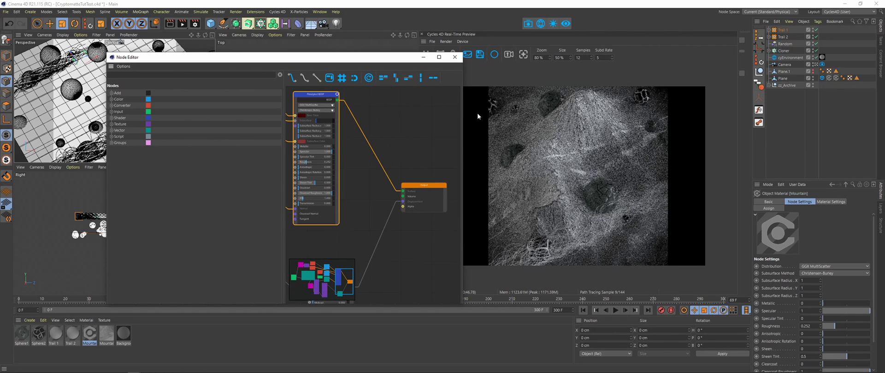
{"action": "left_click", "coordinate": [455, 57]}
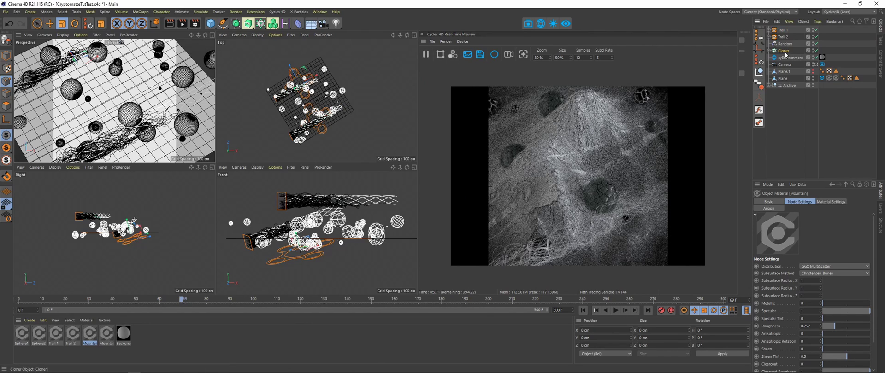
{"action": "left_click", "coordinate": [775, 51]}
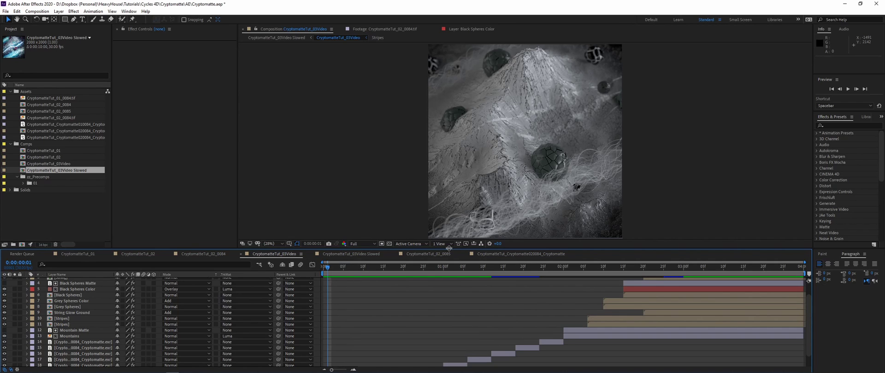
Step: Enlarge the composition viewer, then zoom and pan around the finished mountain comp
{"action": "left_click_drag", "start_coordinate": [448, 248], "coordinate": [448, 302]}
{"action": "scroll", "coordinate": [549, 86], "scroll_direction": "up", "scroll_amount": 4}
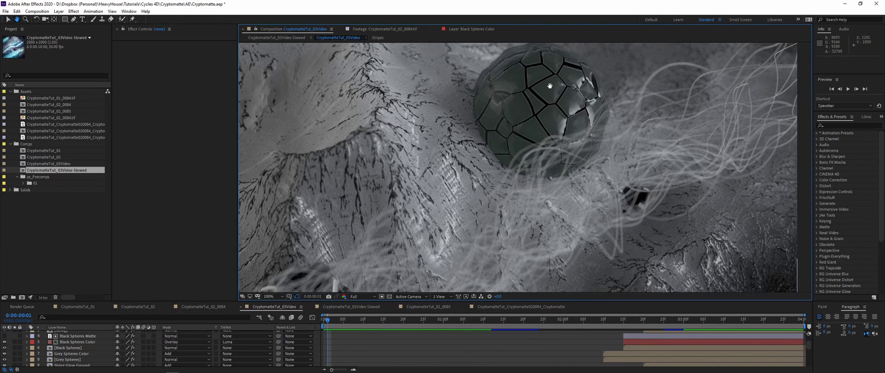
{"action": "left_click_drag", "start_coordinate": [550, 86], "coordinate": [511, 87]}
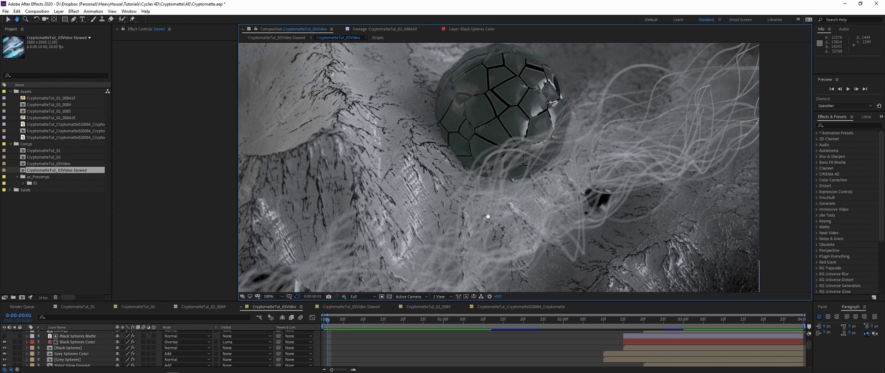
{"action": "left_click_drag", "start_coordinate": [488, 215], "coordinate": [431, 200]}
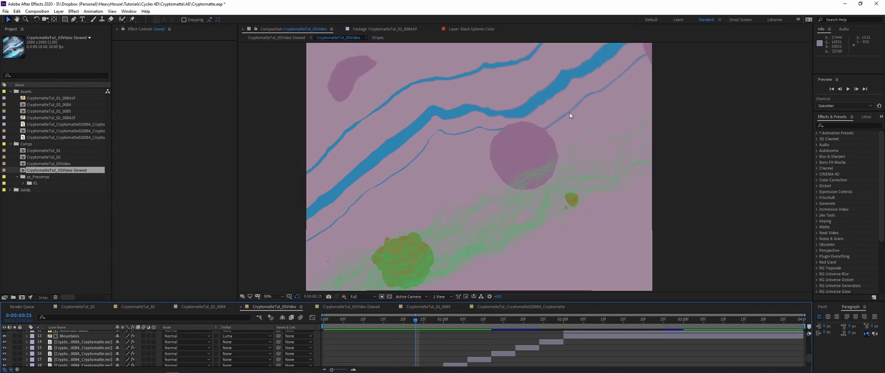
{"action": "scroll", "coordinate": [507, 217], "scroll_direction": "up", "scroll_amount": 2}
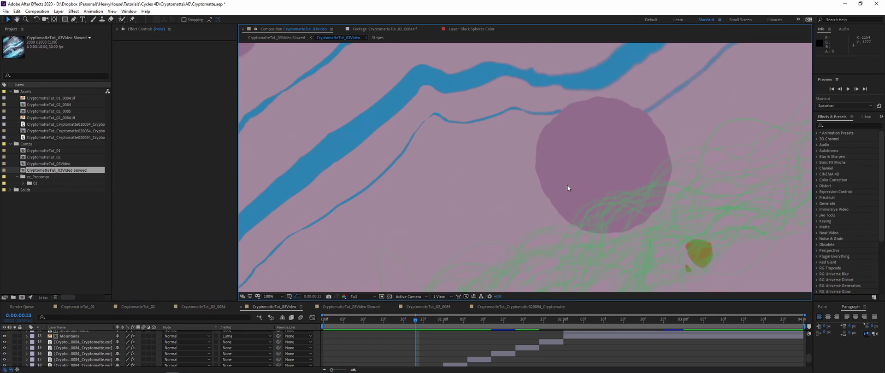
{"action": "scroll", "coordinate": [568, 188], "scroll_direction": "up", "scroll_amount": 1}
{"action": "left_click_drag", "start_coordinate": [601, 200], "coordinate": [505, 124]}
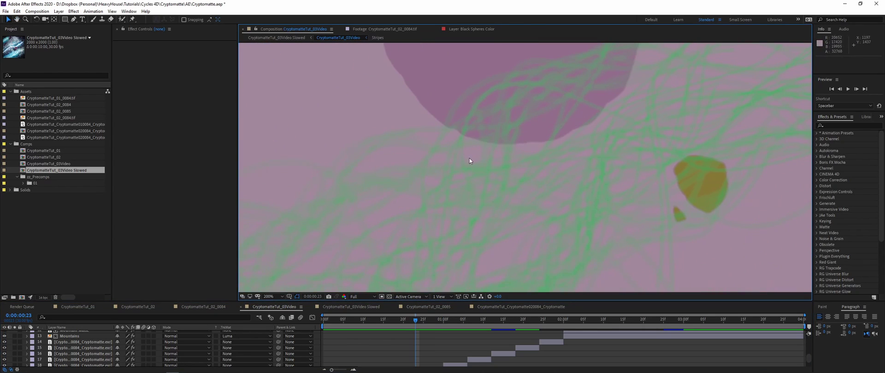
{"action": "scroll", "coordinate": [547, 189], "scroll_direction": "down", "scroll_amount": 2}
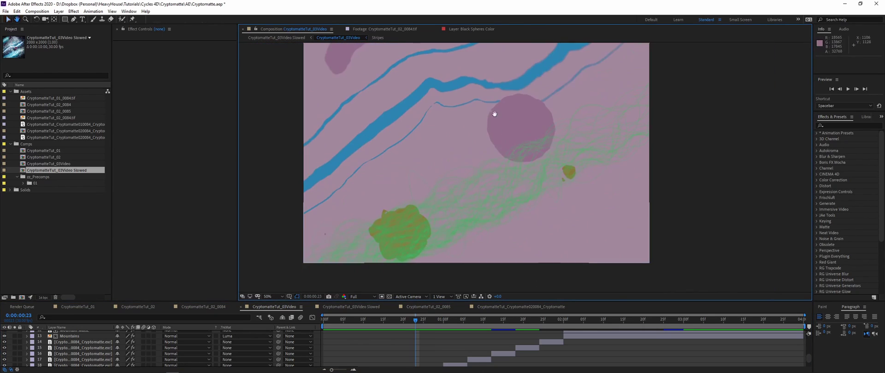
{"action": "scroll", "coordinate": [495, 118], "scroll_direction": "down", "scroll_amount": 2}
Step: Scrub to 0:00:01:02, 0:00:01:08 and 0:00:01:16 to view the sphere and streak mattes, then return to Cinema 4D
{"action": "left_click", "coordinate": [420, 320]}
{"action": "left_click_drag", "start_coordinate": [420, 318], "coordinate": [451, 319]}
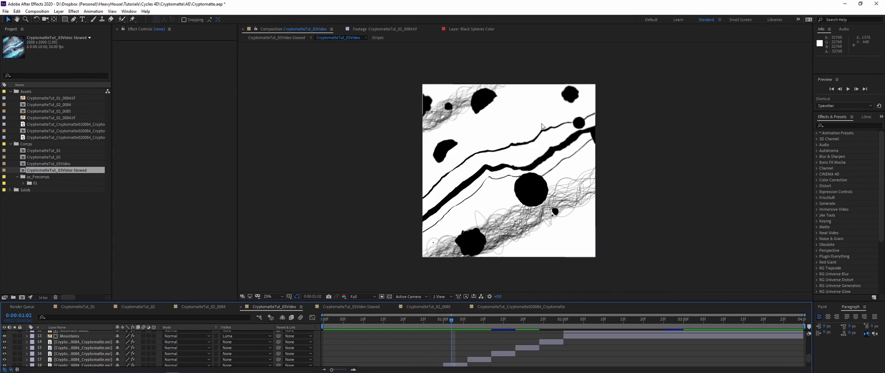
{"action": "left_click_drag", "start_coordinate": [451, 326], "coordinate": [477, 320]}
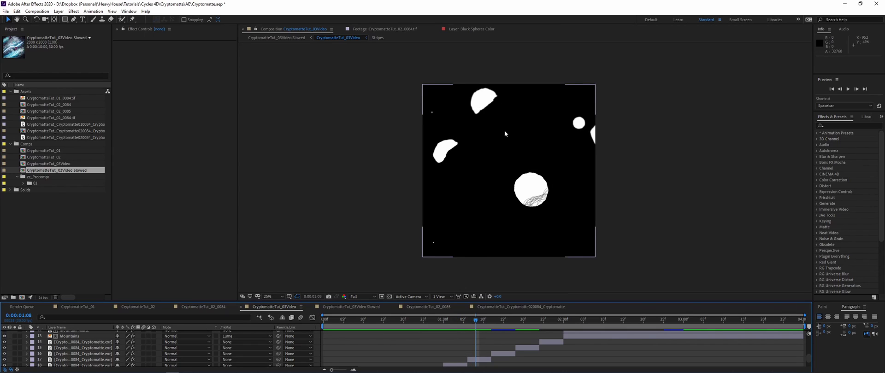
{"action": "left_click_drag", "start_coordinate": [489, 321], "coordinate": [506, 320]}
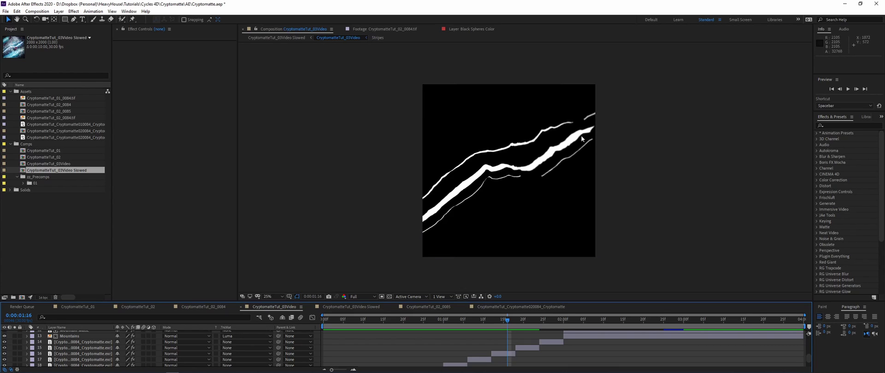
{"action": "mouse_move", "coordinate": [172, 370]}
{"action": "left_click", "coordinate": [138, 368]}
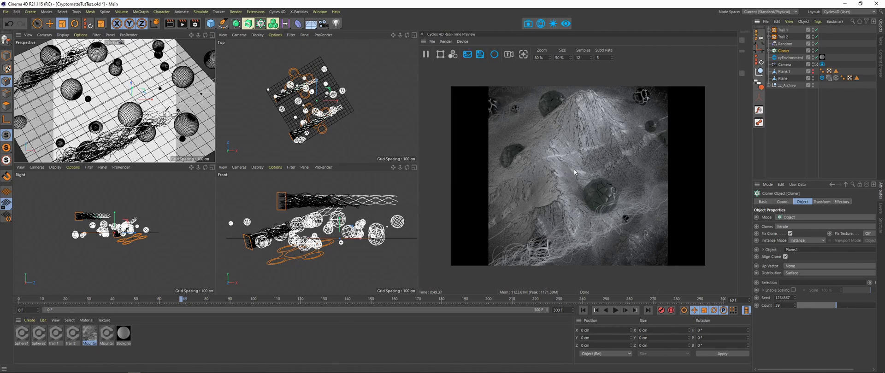
Step: Inspect Plane.1's Polygon Selection tag and the Plane's Mountain Light material tag
{"action": "left_click", "coordinate": [838, 71]}
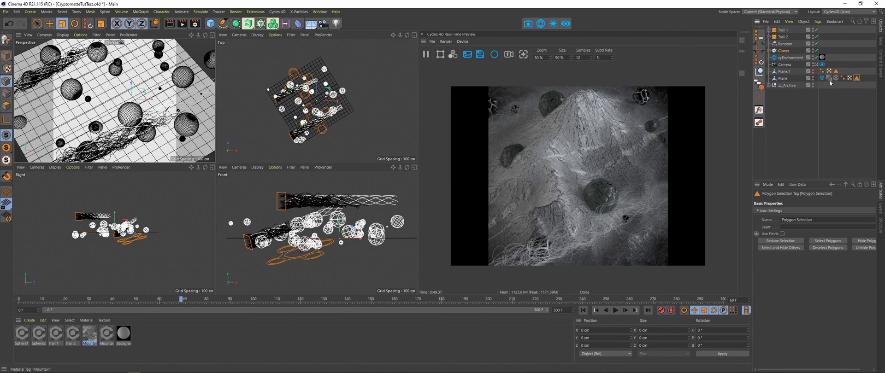
{"action": "left_click", "coordinate": [824, 79]}
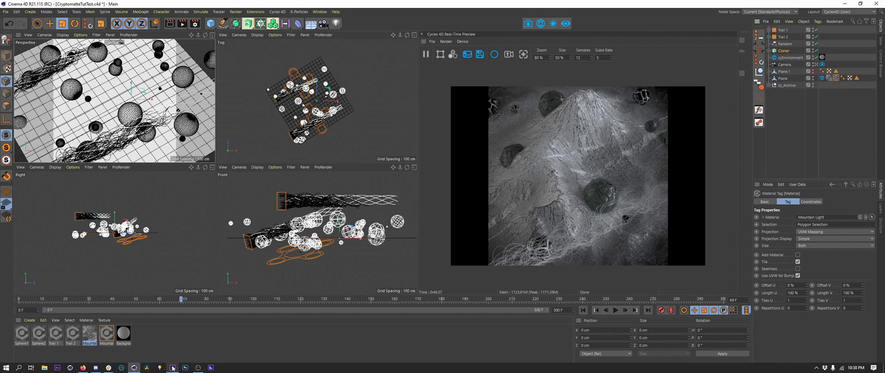
Step: Back in After Effects at 0:00:01:15, set layer 16's Cryptomatte layer to CryptoObject
{"action": "left_click", "coordinate": [173, 368]}
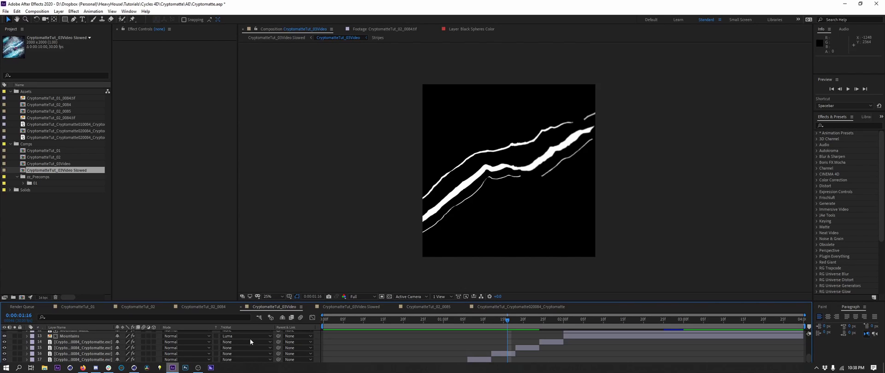
{"action": "left_click", "coordinate": [502, 320]}
{"action": "left_click", "coordinate": [503, 354]}
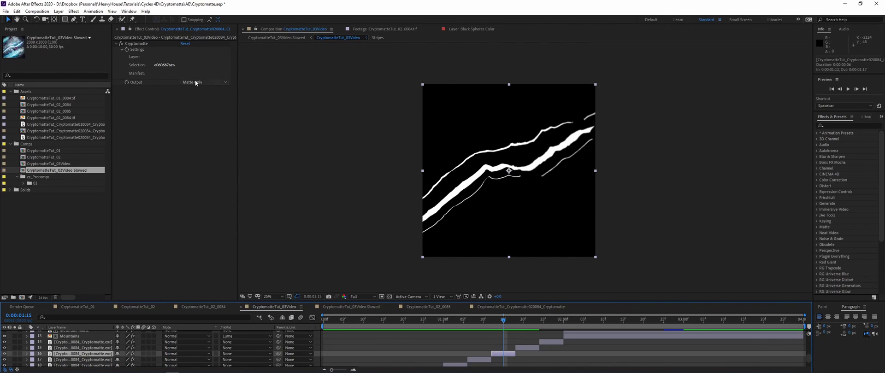
{"action": "left_click", "coordinate": [207, 68]}
{"action": "left_click", "coordinate": [408, 142]}
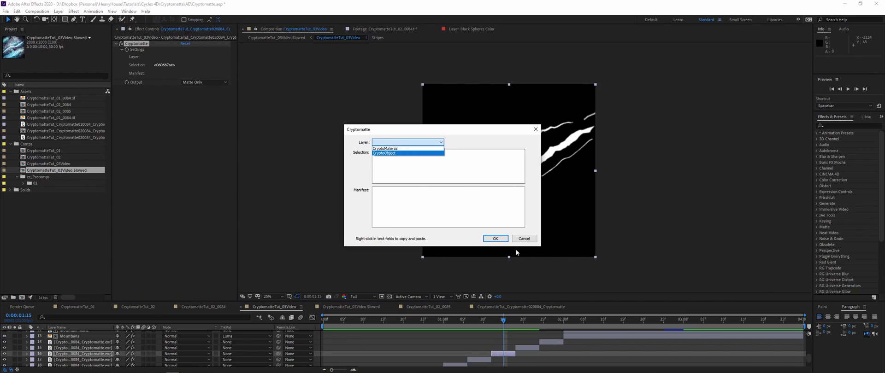
{"action": "key", "text": "Return"}
{"action": "key", "text": "Return"}
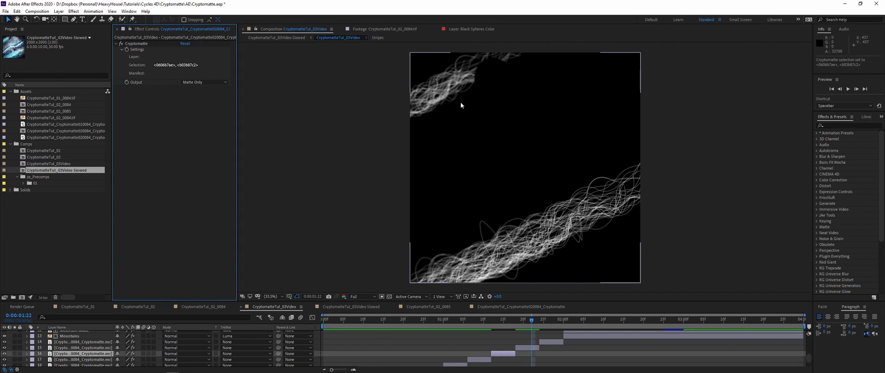
Step: Zoom and pan over the upper-left strand mattes, check frame 0:00:01:28, and fit the comp to the viewer
{"action": "scroll", "coordinate": [468, 84], "scroll_direction": "up", "scroll_amount": 3}
{"action": "left_click_drag", "start_coordinate": [469, 85], "coordinate": [504, 200]}
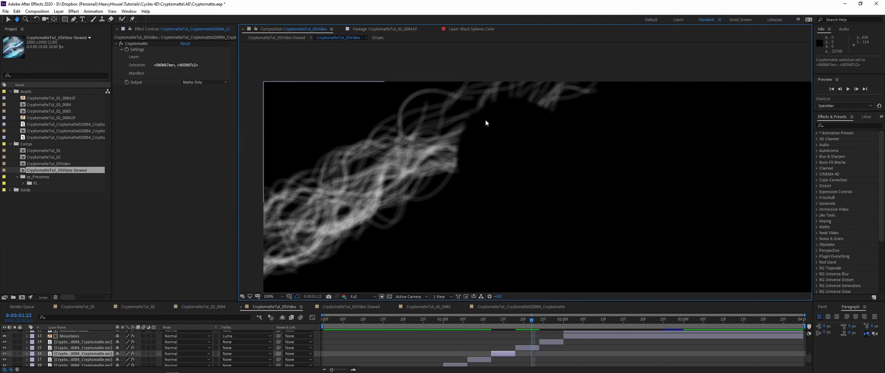
{"action": "key", "text": "v"}
{"action": "scroll", "coordinate": [549, 181], "scroll_direction": "down", "scroll_amount": 4}
{"action": "key", "text": "h"}
{"action": "left_click_drag", "start_coordinate": [570, 198], "coordinate": [529, 114]}
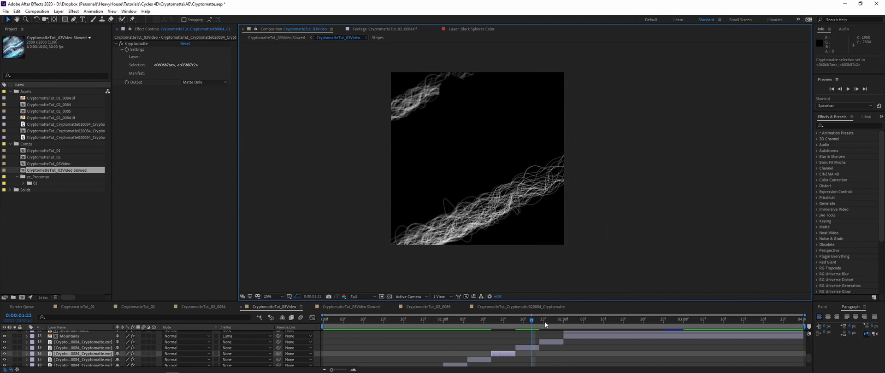
{"action": "key", "text": "v"}
{"action": "left_click", "coordinate": [556, 322]}
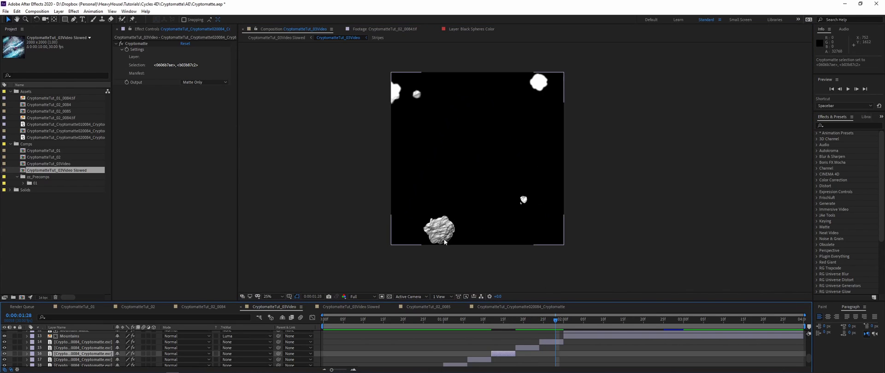
{"action": "scroll", "coordinate": [420, 267], "scroll_direction": "up", "scroll_amount": 2}
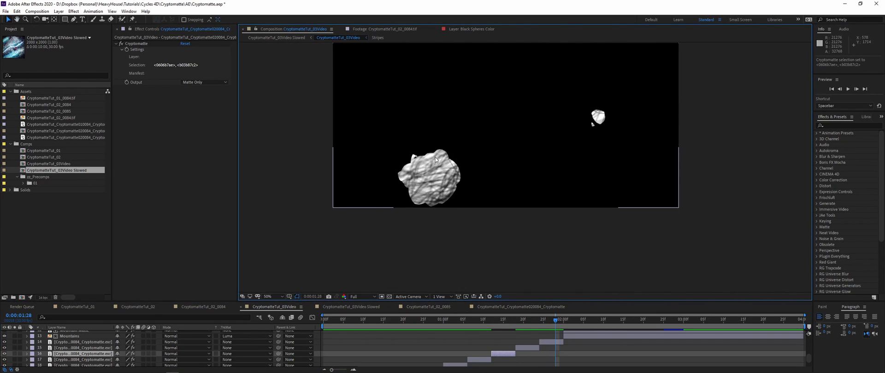
{"action": "scroll", "coordinate": [531, 138], "scroll_direction": "down", "scroll_amount": 4}
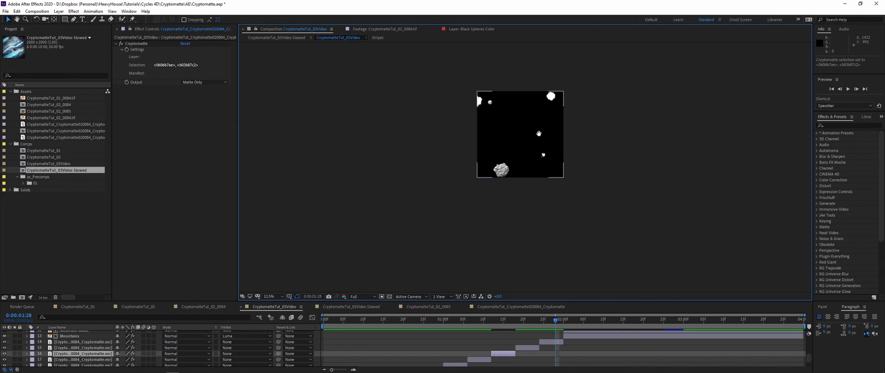
{"action": "scroll", "coordinate": [522, 162], "scroll_direction": "up", "scroll_amount": 2}
{"action": "key", "text": "shift+slash"}
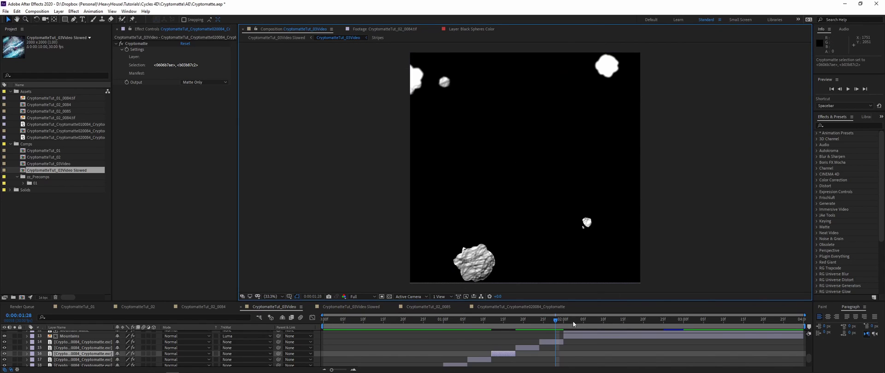
Step: Scrub to 0:00:03:11 on the rendered mountain, enlarge the timeline, and select the Cryptomatte footage
{"action": "left_click_drag", "start_coordinate": [571, 319], "coordinate": [696, 317]}
{"action": "scroll", "coordinate": [660, 348], "scroll_direction": "up", "scroll_amount": 3}
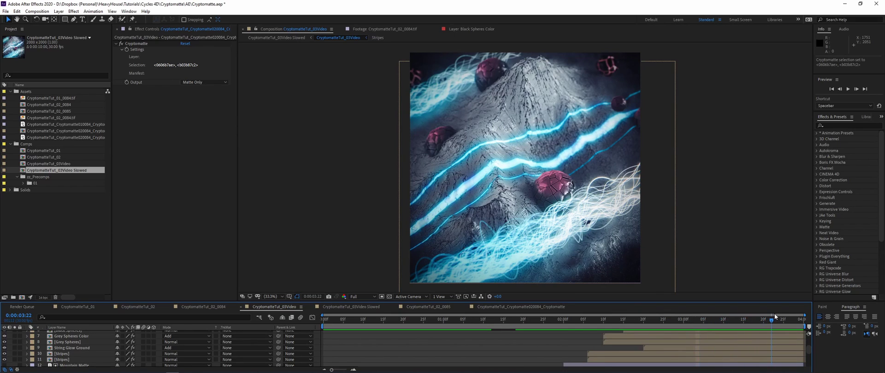
{"action": "left_click_drag", "start_coordinate": [775, 316], "coordinate": [728, 319]}
{"action": "left_click_drag", "start_coordinate": [368, 301], "coordinate": [374, 265]}
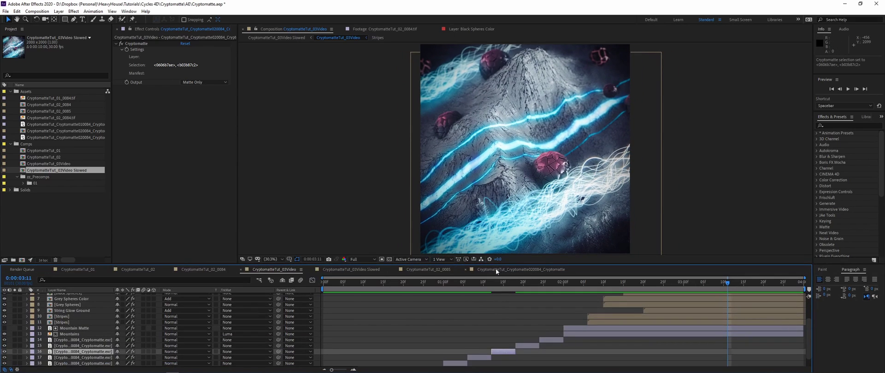
{"action": "left_click", "coordinate": [52, 137]}
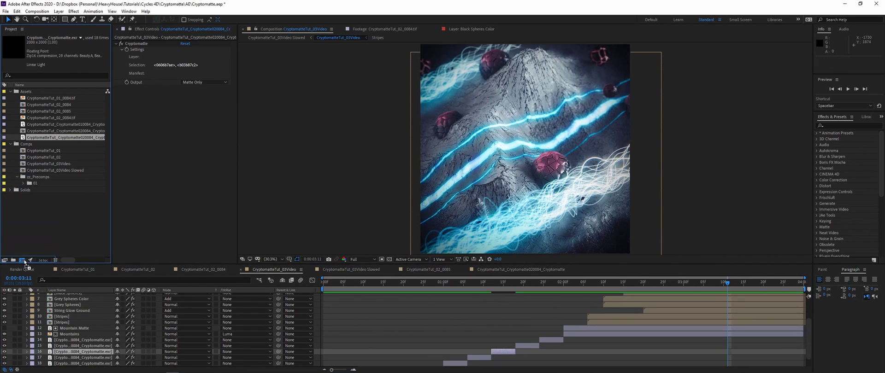
Step: Make a new comp from the Cryptomatte footage with Cryptomatte and a Color Profile Converter set to Linearize Input Profile
{"action": "left_click_drag", "start_coordinate": [23, 259], "coordinate": [22, 261]}
{"action": "key", "text": "ctrl+space"}
{"action": "type", "text": "crypto"}
{"action": "key", "text": "Return"}
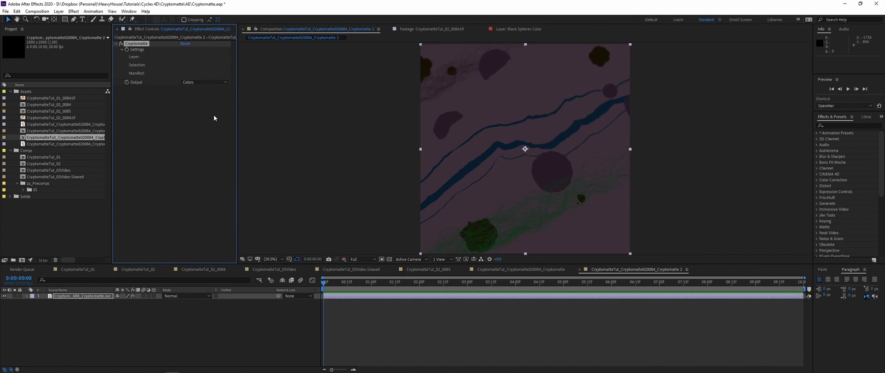
{"action": "key", "text": "ctrl+space"}
{"action": "type", "text": "colo"}
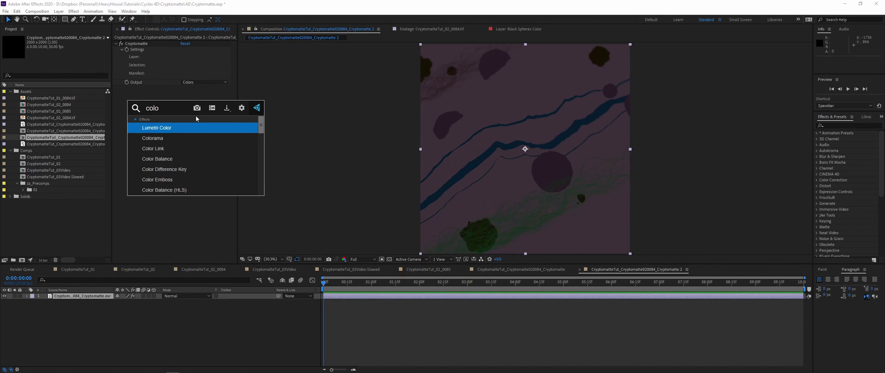
{"action": "type", "text": "rr pro"}
{"action": "key", "text": "Return"}
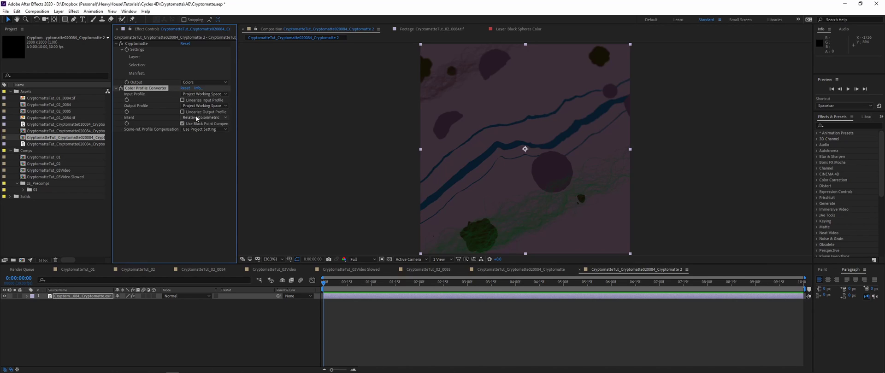
{"action": "left_click", "coordinate": [182, 100]}
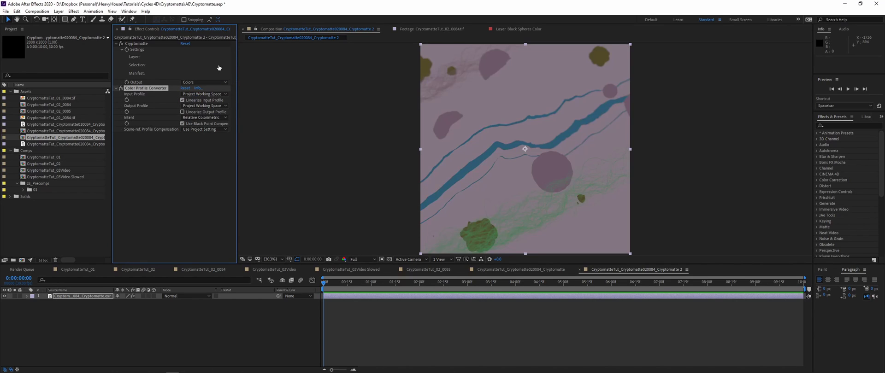
Step: Pick the yellow blobs, then the blue stripes, as the Cryptomatte matte, keeping Output on Colors
{"action": "left_click", "coordinate": [421, 75]}
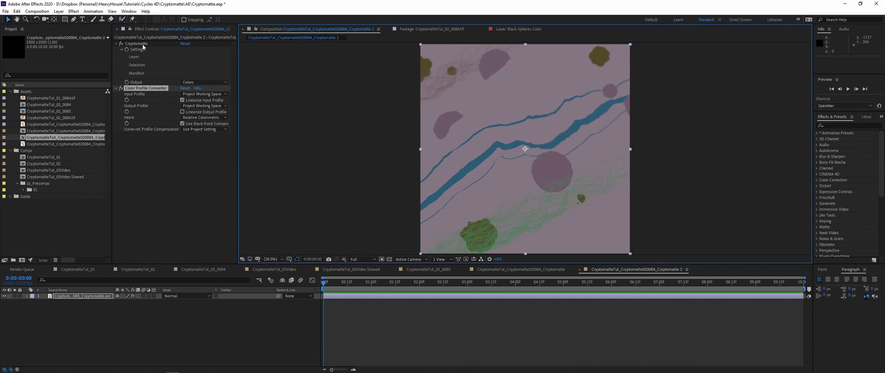
{"action": "left_click", "coordinate": [422, 79]}
{"action": "left_click", "coordinate": [601, 66]}
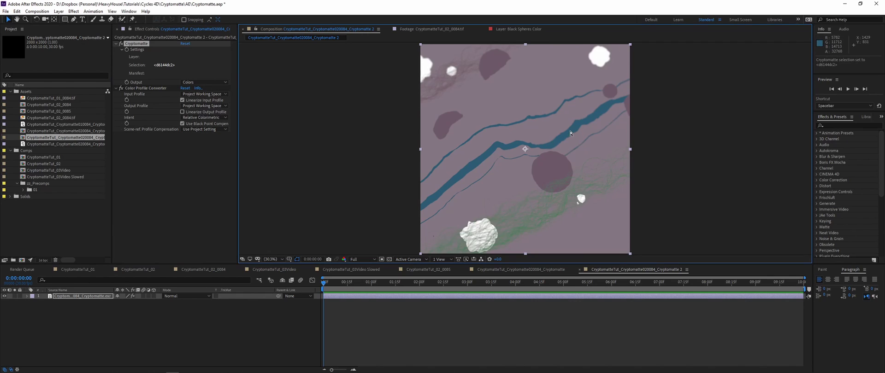
{"action": "left_click", "coordinate": [500, 148]}
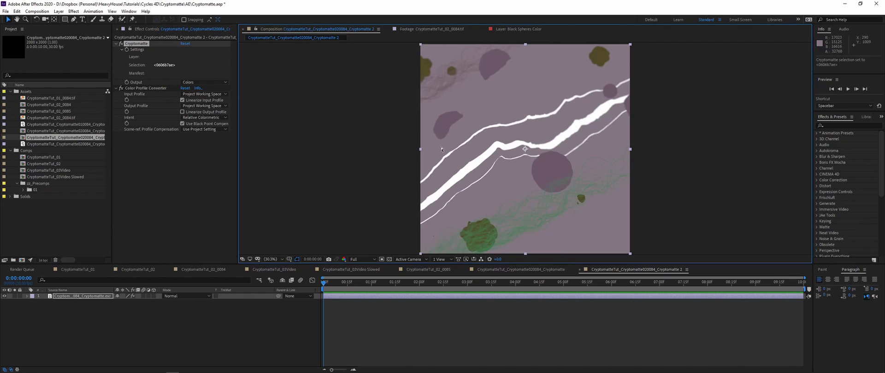
{"action": "left_click", "coordinate": [201, 83]}
{"action": "left_click", "coordinate": [201, 84]}
Step: Switch the Cryptomatte layer to CryptoObject and pick a sphere as the matte
{"action": "left_click", "coordinate": [201, 58]}
{"action": "left_click", "coordinate": [441, 142]}
{"action": "left_click", "coordinate": [427, 154]}
{"action": "key", "text": "Return"}
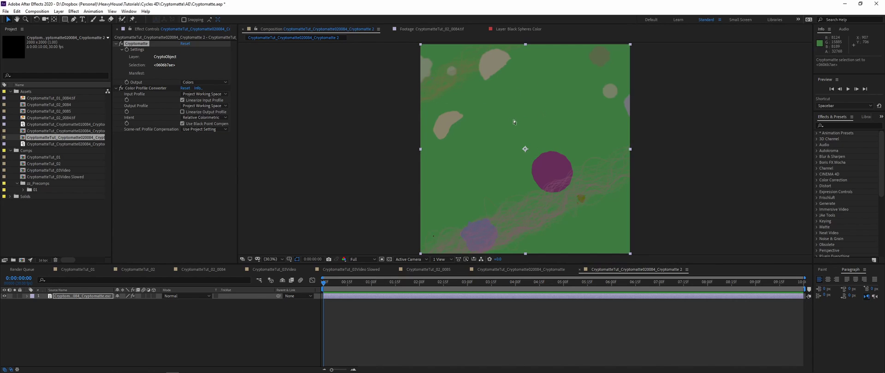
{"action": "left_click", "coordinate": [547, 101]}
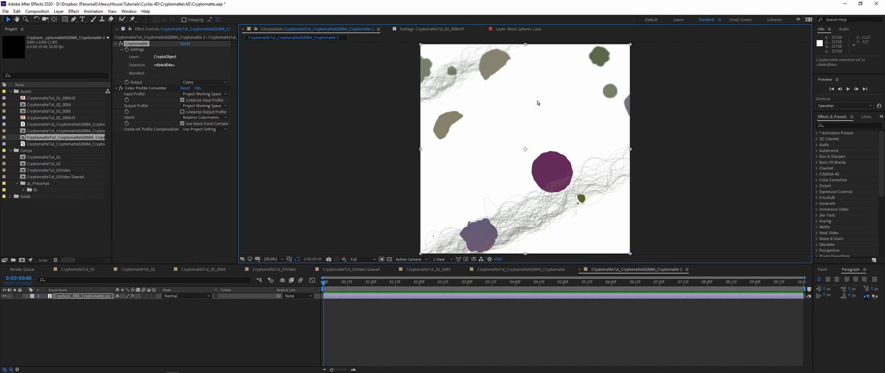
{"action": "left_click", "coordinate": [555, 160]}
Step: Select the edge spheres, small grey sphere and tan blobs, adding then removing the top-left strands
{"action": "left_click", "coordinate": [601, 57]}
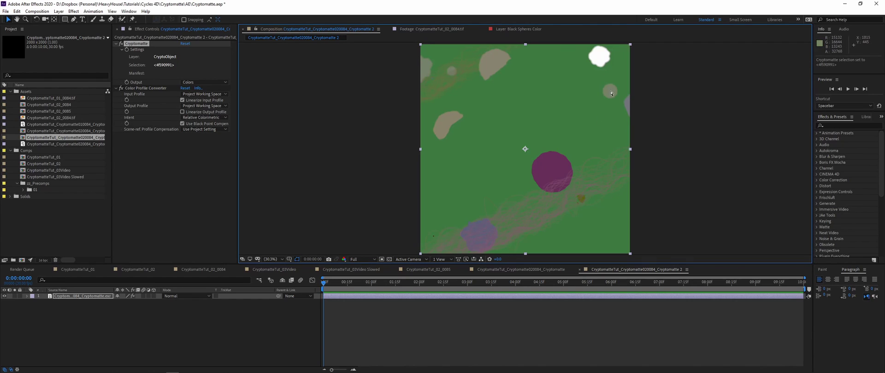
{"action": "left_click", "coordinate": [610, 90]}
{"action": "left_click", "coordinate": [628, 107]}
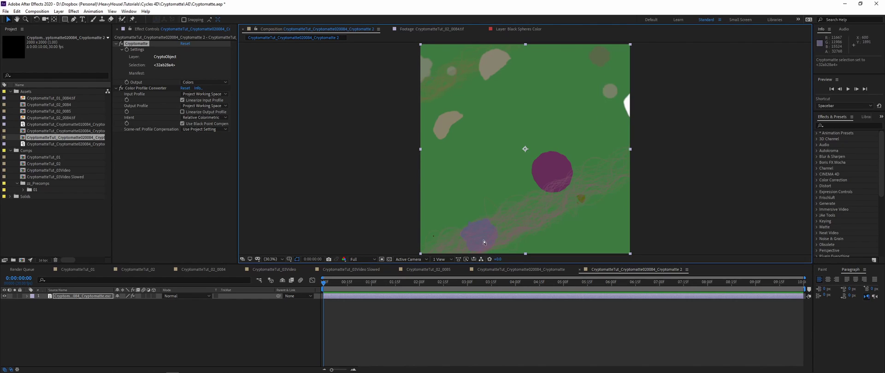
{"action": "left_click", "coordinate": [446, 130]}
{"action": "left_click", "coordinate": [424, 68]}
{"action": "left_click", "coordinate": [452, 72]}
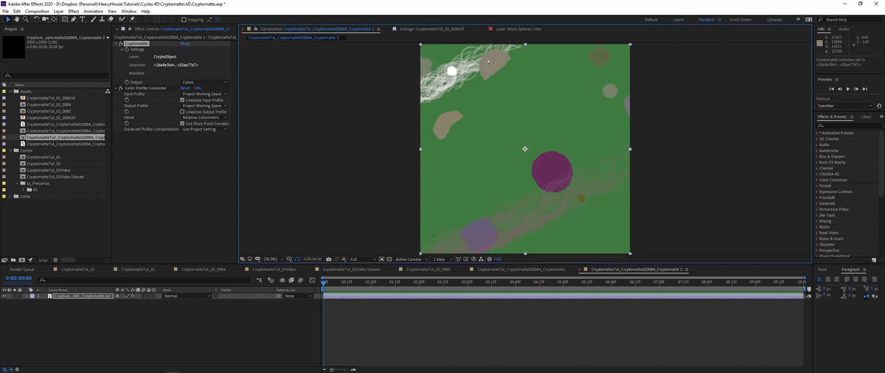
{"action": "left_click", "coordinate": [454, 76]}
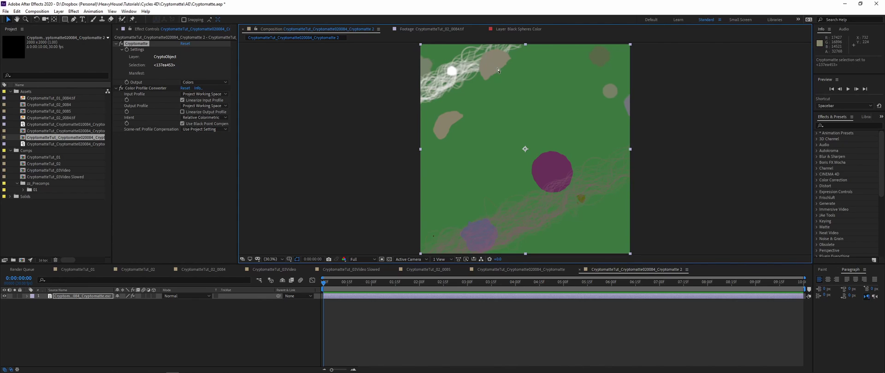
{"action": "left_click", "coordinate": [452, 71]}
{"action": "left_click", "coordinate": [447, 87], "text": "ctrl"}
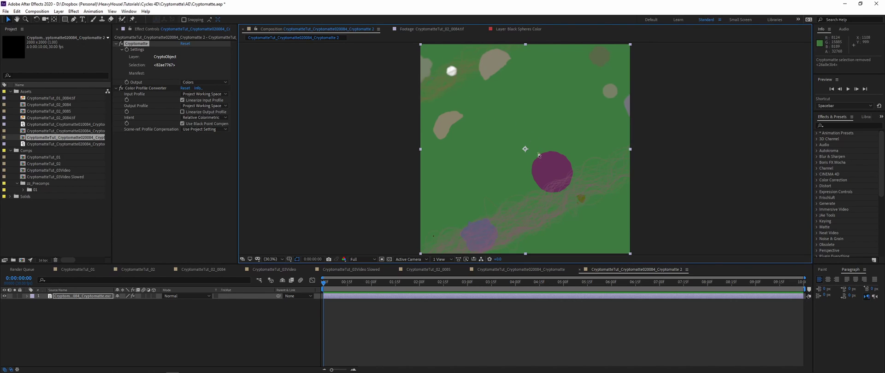
Step: Try the big purple sphere, top-right spheres, bottom sphere, centre sphere and faint strands as mattes
{"action": "left_click", "coordinate": [547, 178]}
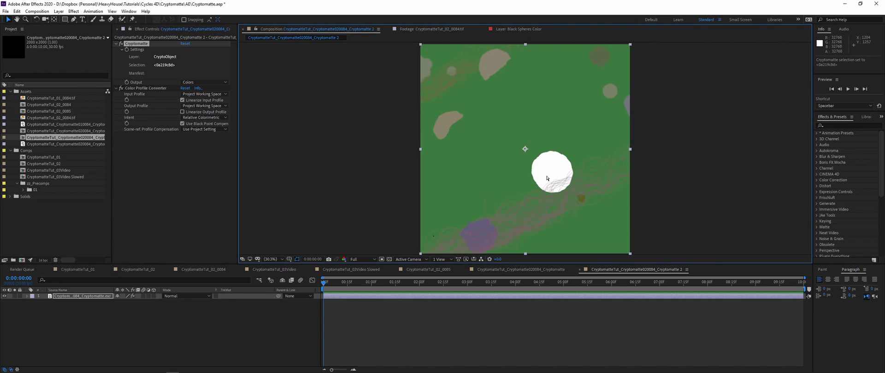
{"action": "left_click", "coordinate": [611, 95]}
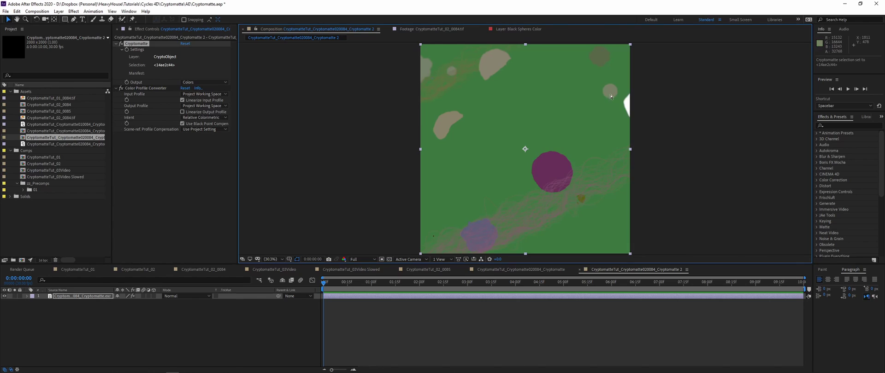
{"action": "left_click", "coordinate": [478, 223]}
{"action": "left_click", "coordinate": [561, 160]}
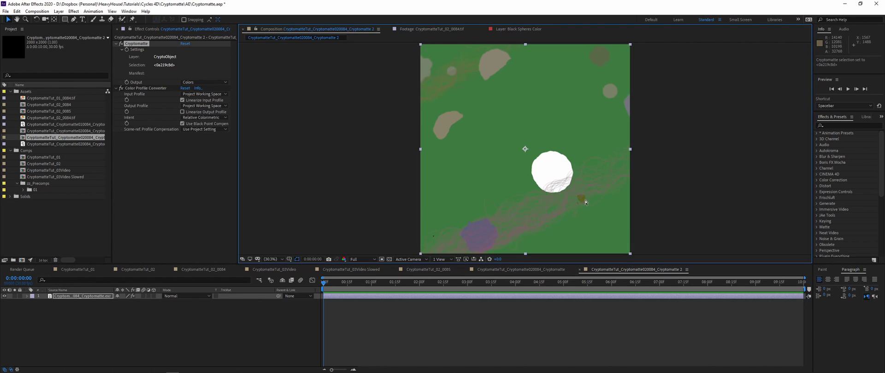
{"action": "left_click", "coordinate": [545, 216]}
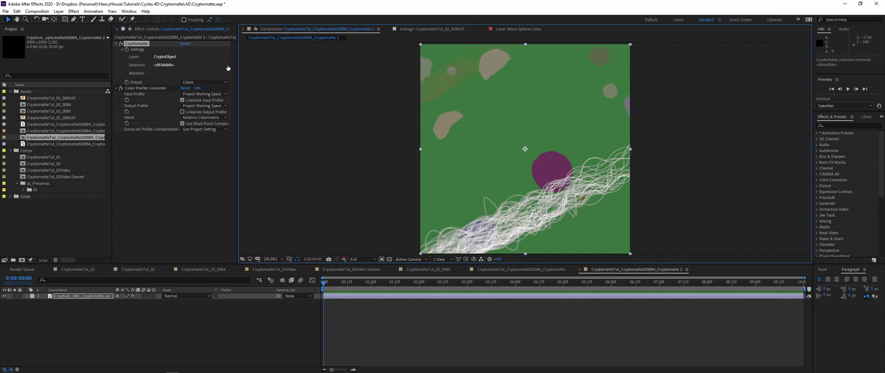
Step: Switch the Cryptomatte layer to CryptoMaterial and pick, add and remove materials in the matte
{"action": "left_click", "coordinate": [206, 59]}
{"action": "left_click", "coordinate": [441, 143]}
{"action": "left_click", "coordinate": [405, 152]}
{"action": "left_click", "coordinate": [496, 239]}
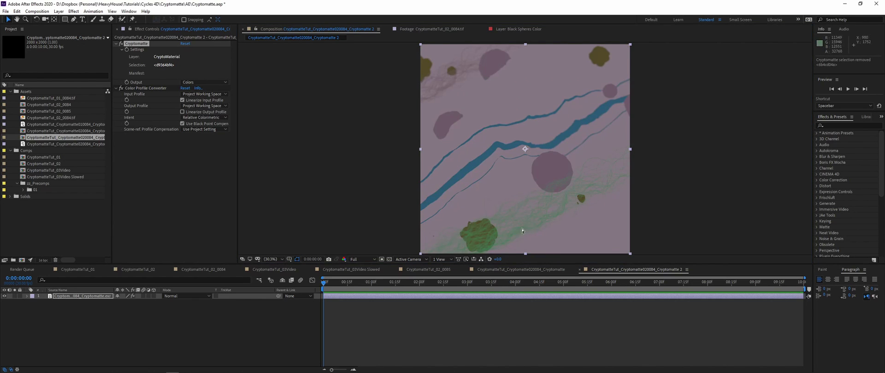
{"action": "left_click", "coordinate": [521, 229]}
{"action": "left_click", "coordinate": [452, 86], "text": "shift"}
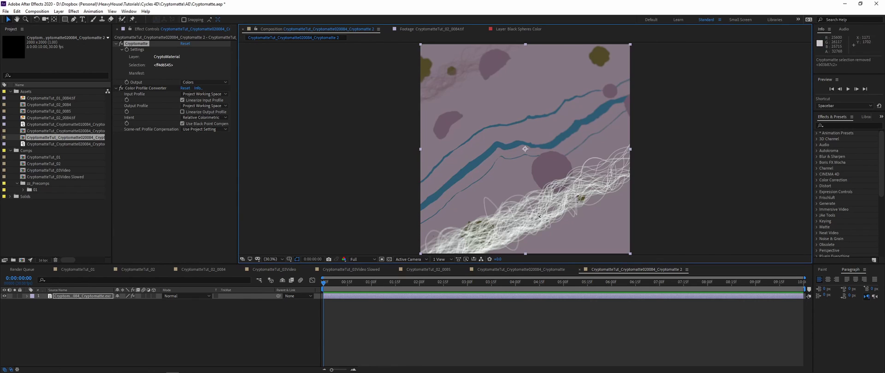
{"action": "left_click", "coordinate": [469, 92], "text": "alt"}
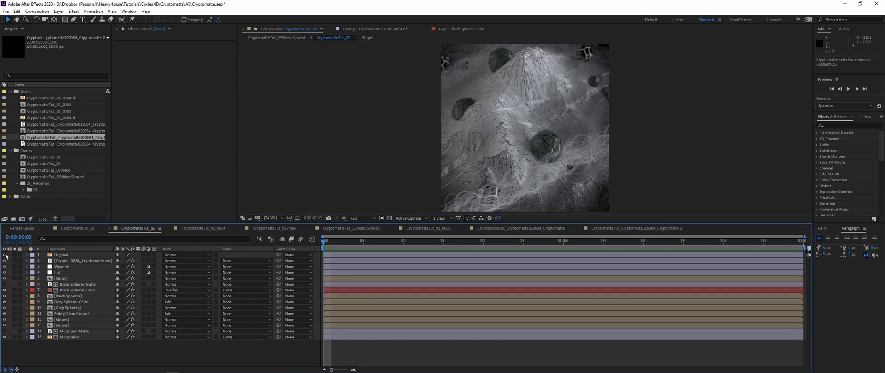
Step: Hide layers 1–13 to isolate the Mountains layer and review its Cryptomatte matte settings
{"action": "left_click_drag", "start_coordinate": [6, 257], "coordinate": [8, 328]}
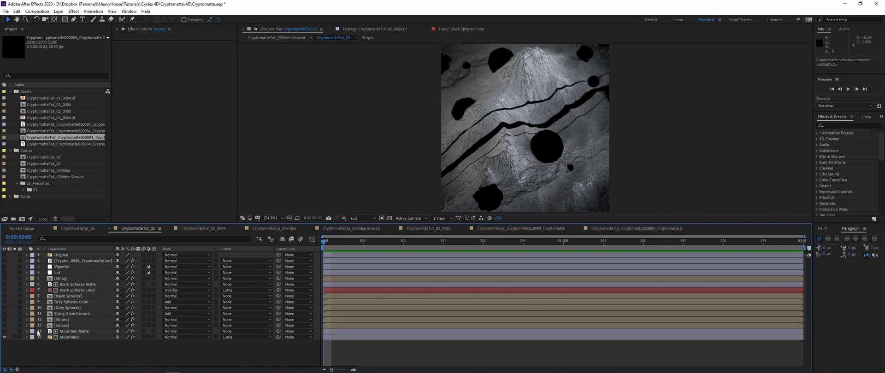
{"action": "left_click", "coordinate": [4, 331]}
{"action": "left_click", "coordinate": [4, 332]}
{"action": "left_click", "coordinate": [68, 337]}
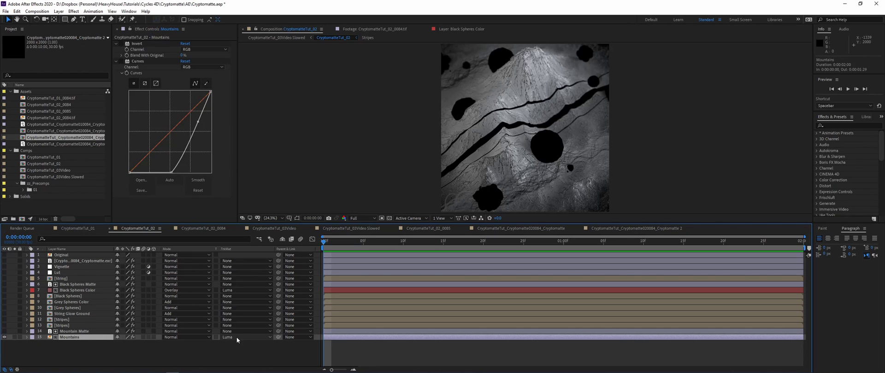
{"action": "left_click", "coordinate": [67, 332]}
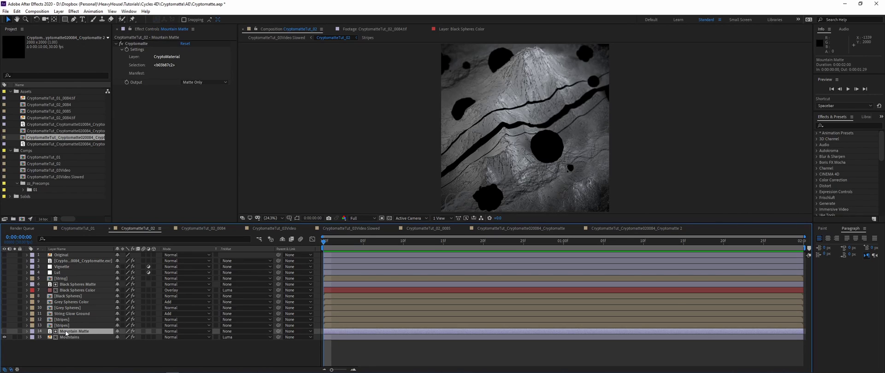
Step: Enable both cyan Stripes layers with their Deep Glow, plus the String Glow Ground layer
{"action": "left_click", "coordinate": [69, 327]}
{"action": "left_click", "coordinate": [4, 326]}
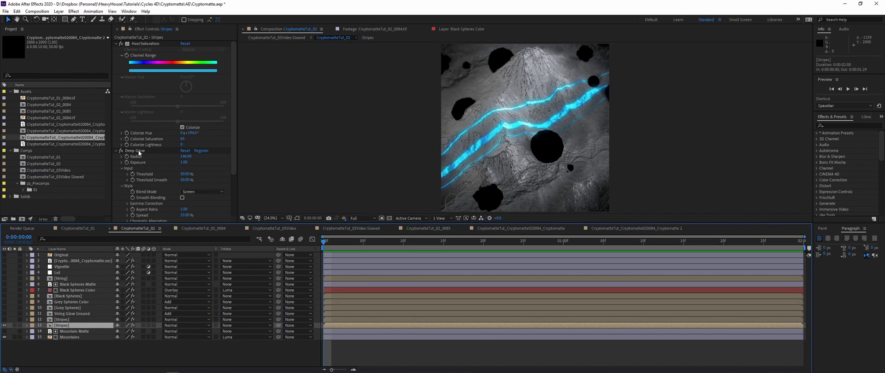
{"action": "left_click", "coordinate": [4, 320]}
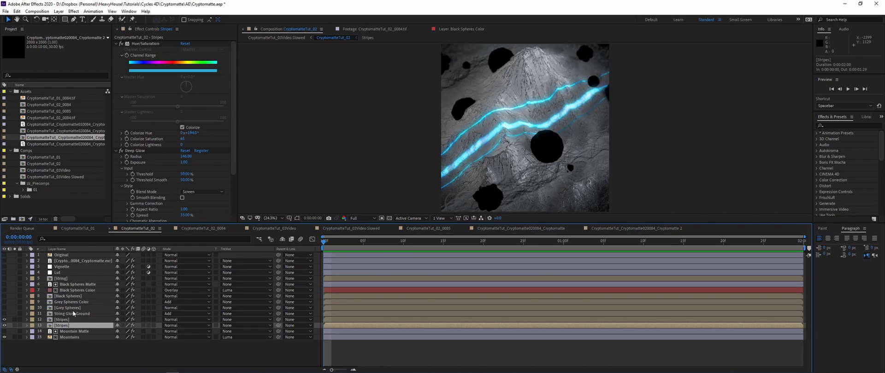
{"action": "left_click", "coordinate": [61, 320]}
{"action": "left_click", "coordinate": [148, 44]}
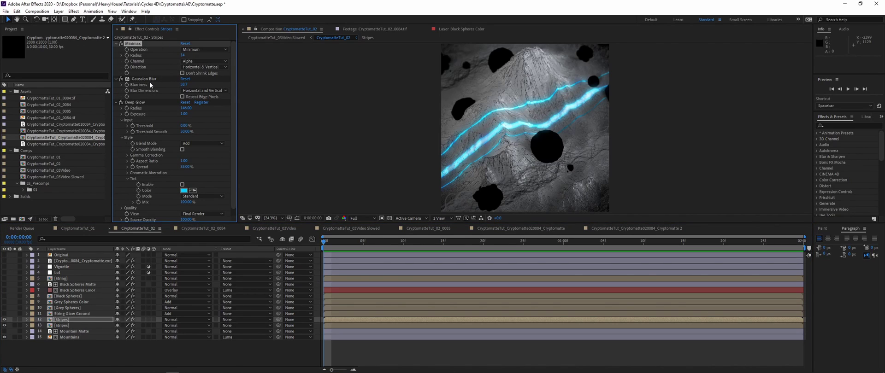
{"action": "left_click", "coordinate": [138, 104]}
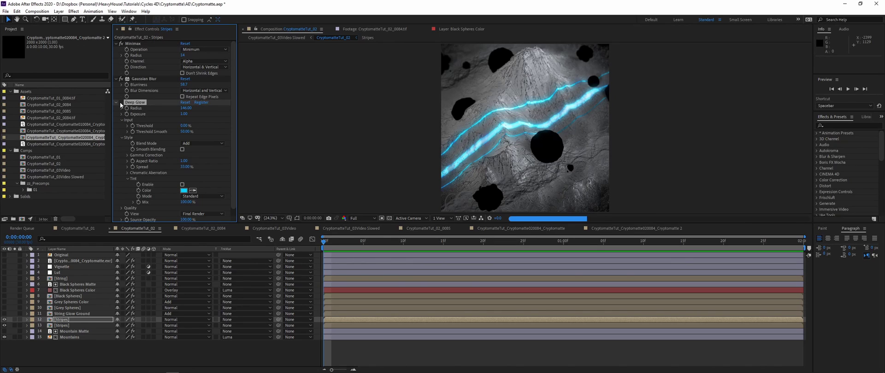
{"action": "left_click", "coordinate": [121, 103]}
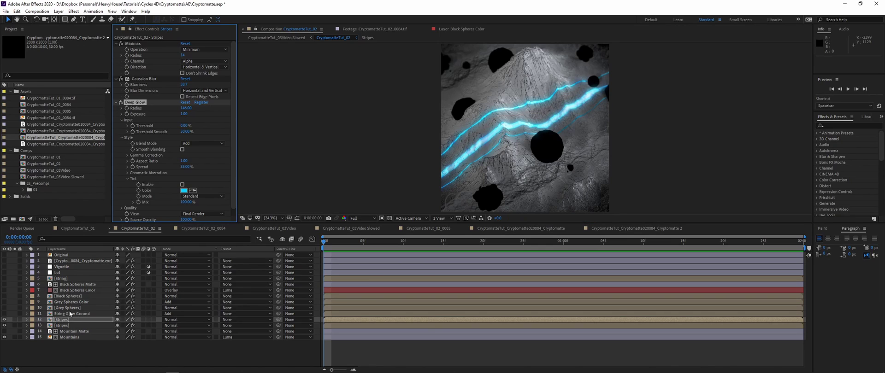
{"action": "left_click", "coordinate": [4, 314]}
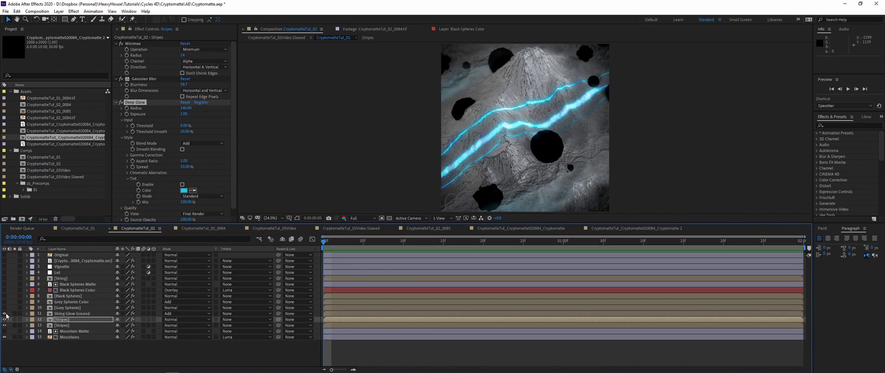
{"action": "left_click", "coordinate": [69, 314]}
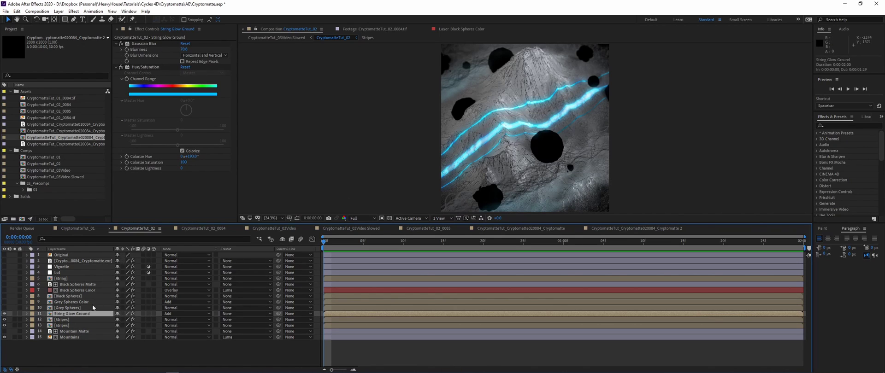
Step: Turn on Grey Spheres and Grey Spheres Color to fill the black holes with pink spheres
{"action": "left_click", "coordinate": [41, 309]}
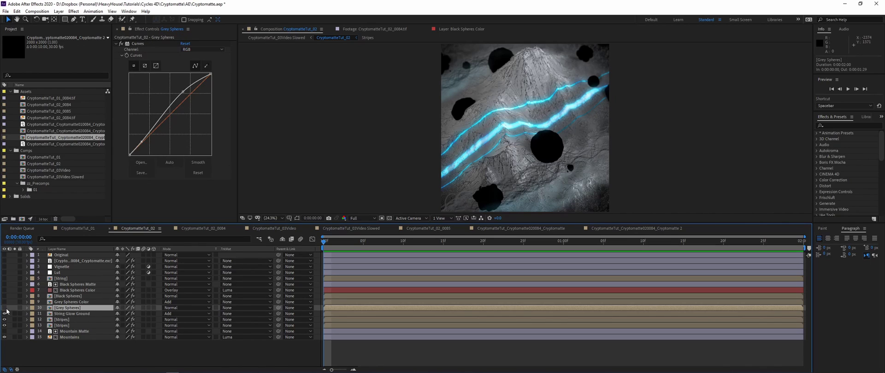
{"action": "left_click", "coordinate": [4, 308]}
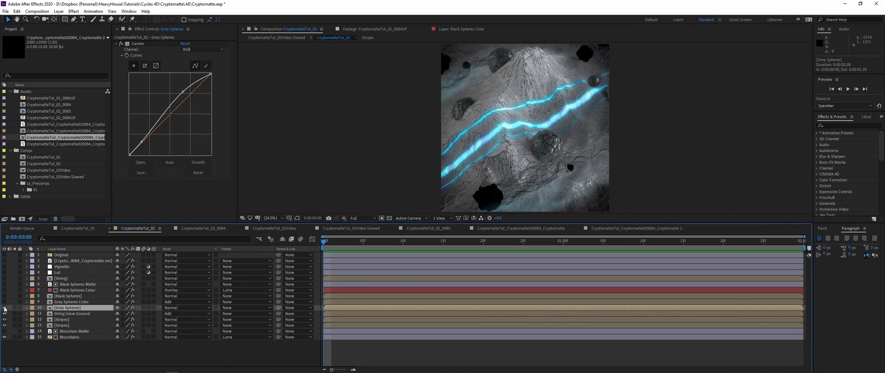
{"action": "left_click", "coordinate": [5, 302]}
{"action": "left_click", "coordinate": [69, 302]}
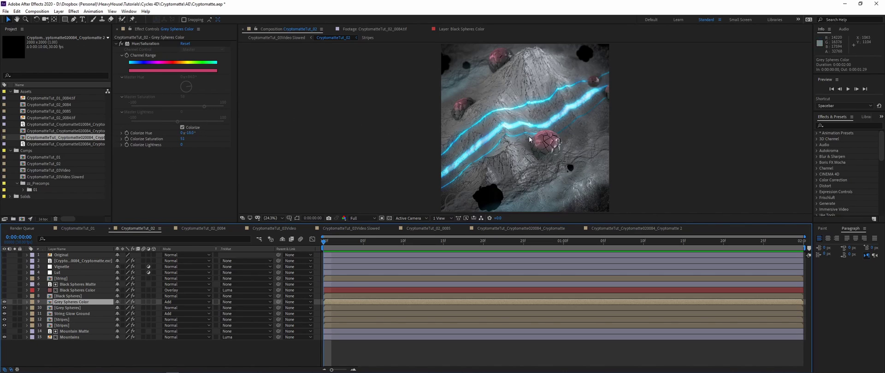
{"action": "left_click", "coordinate": [297, 218]}
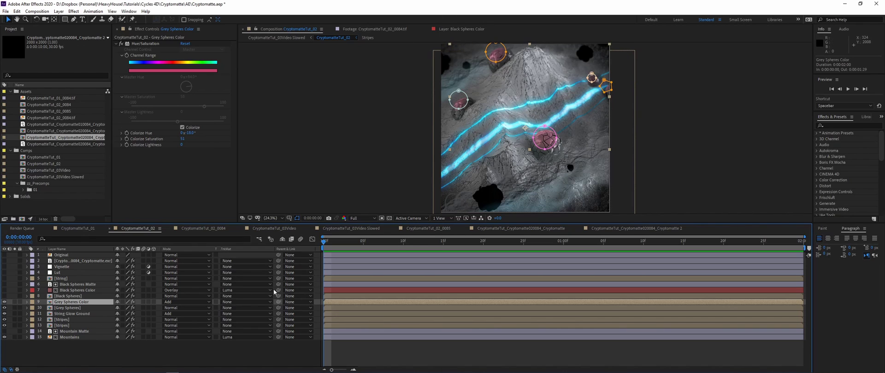
Step: Enable Black Spheres and Black Spheres Color for pink tinting, then reveal the String layer's strands
{"action": "left_click", "coordinate": [69, 297]}
{"action": "left_click", "coordinate": [4, 297]}
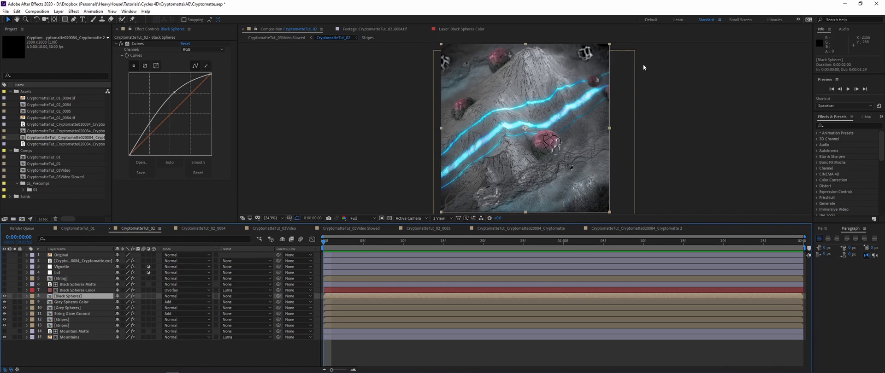
{"action": "left_click", "coordinate": [65, 291]}
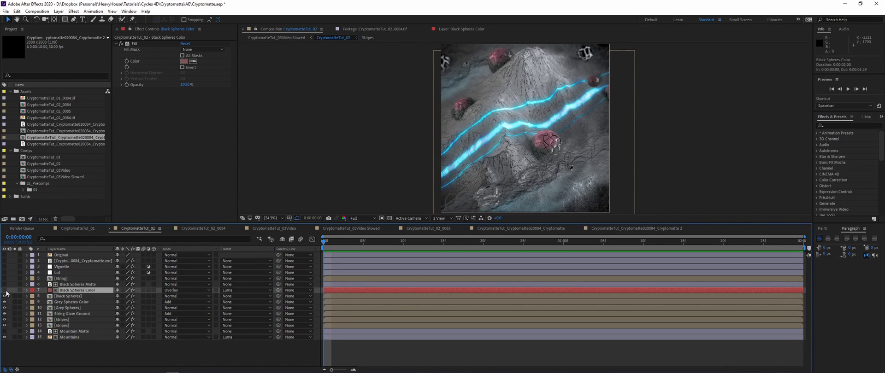
{"action": "left_click", "coordinate": [4, 290]}
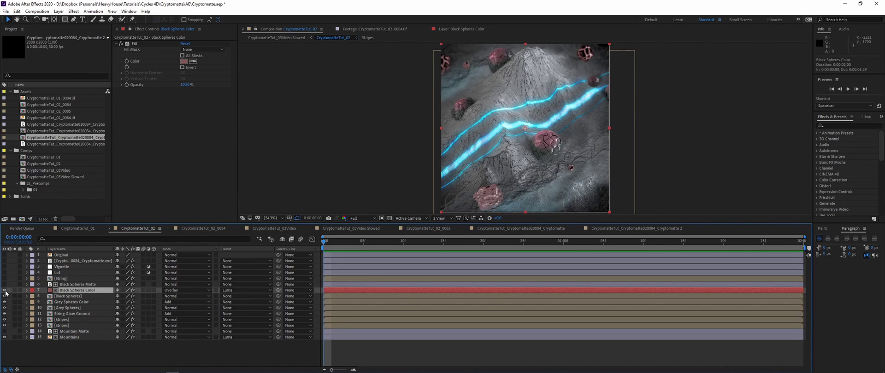
{"action": "left_click", "coordinate": [3, 285]}
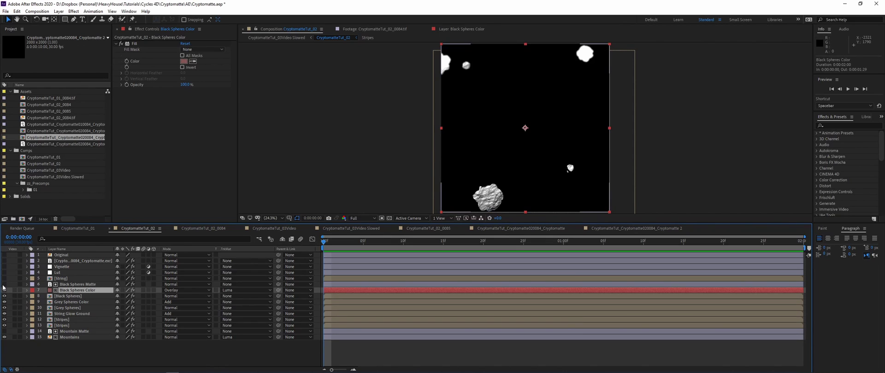
{"action": "left_click", "coordinate": [4, 285]}
{"action": "left_click", "coordinate": [5, 279]}
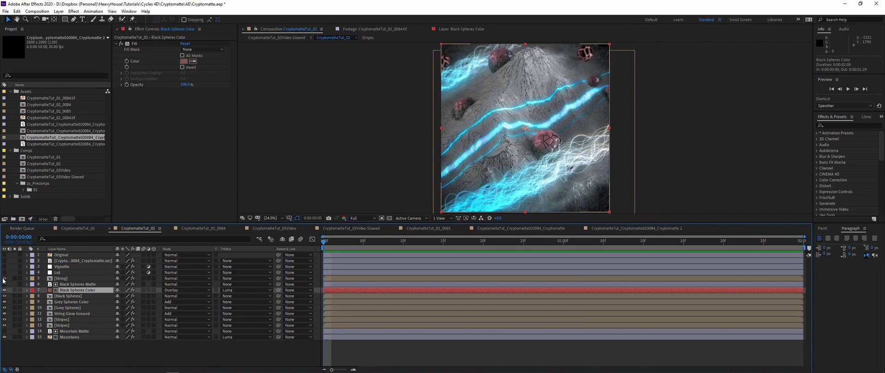
Step: In the String precomp, delete the Fill effect from the gradient-ramp solid beneath White Solid 2
{"action": "double_click", "coordinate": [69, 279]}
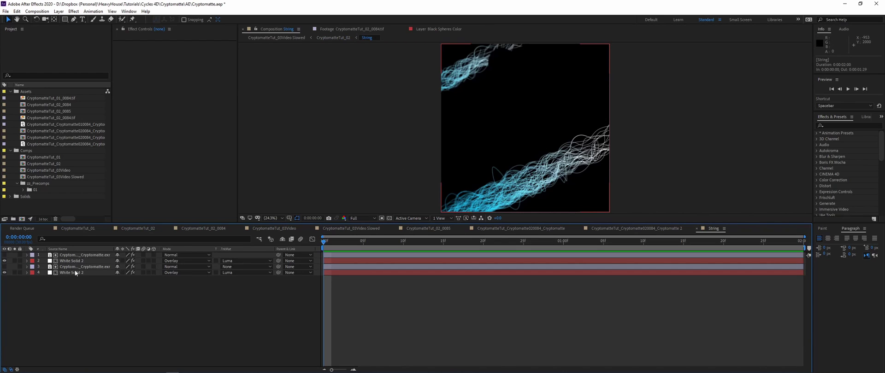
{"action": "left_click", "coordinate": [4, 261]}
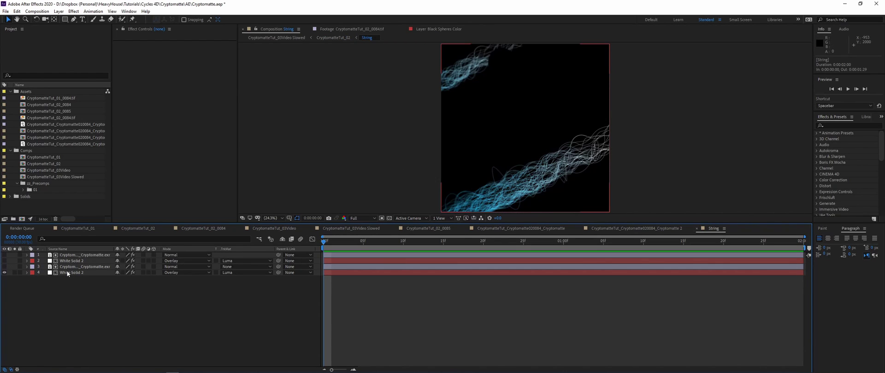
{"action": "left_click", "coordinate": [69, 273]}
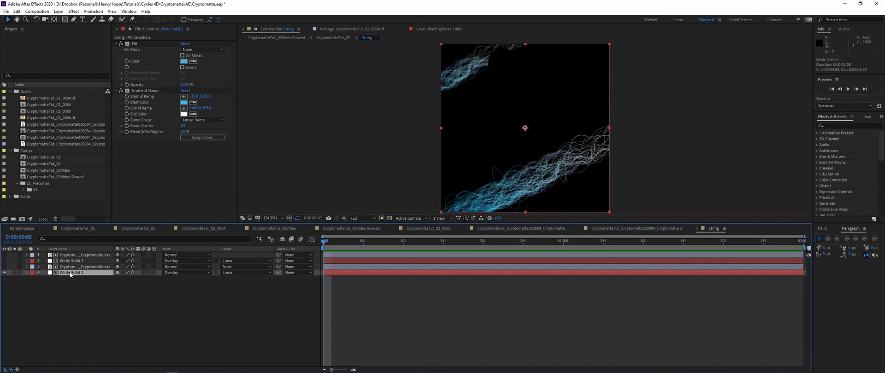
{"action": "left_click", "coordinate": [134, 44]}
{"action": "key", "text": "Delete"}
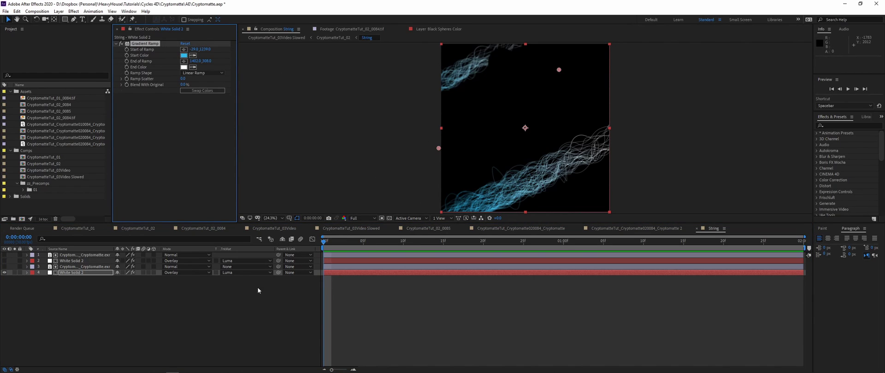
{"action": "left_click", "coordinate": [78, 268]}
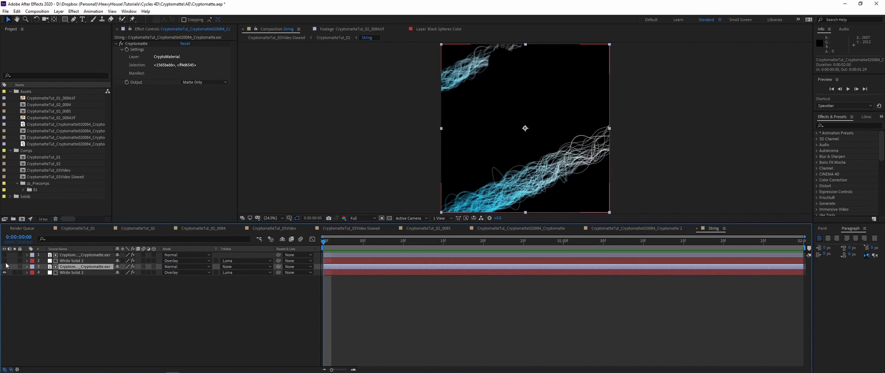
{"action": "left_click", "coordinate": [5, 261]}
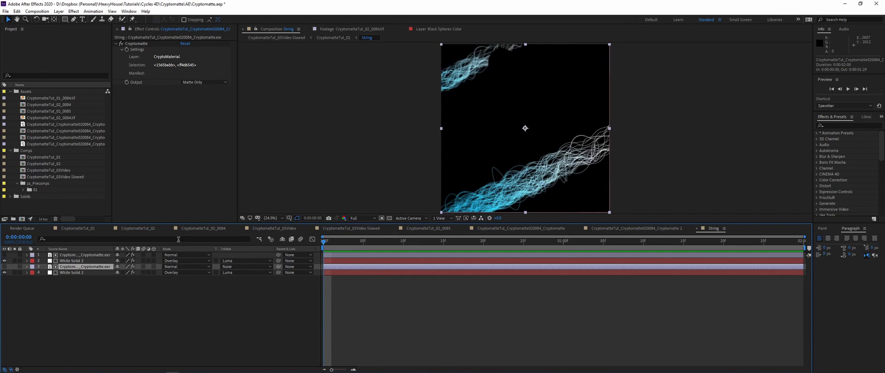
Step: Back in CryptomatteTut_02, switch on the Lut and Vignette layers and enlarge the viewer
{"action": "left_click", "coordinate": [138, 229]}
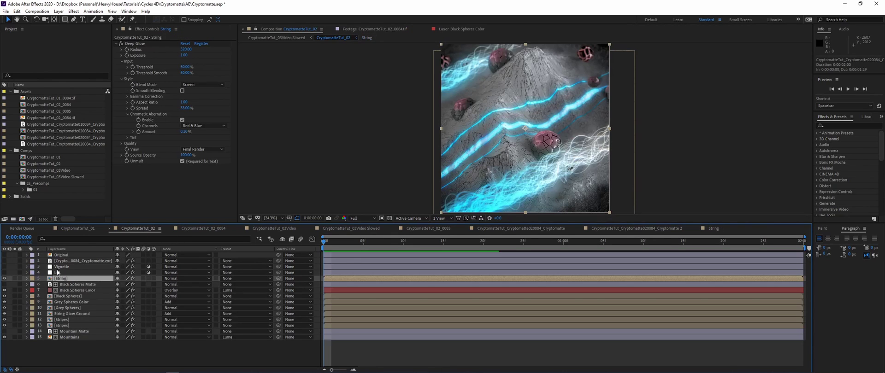
{"action": "left_click", "coordinate": [4, 273]}
{"action": "left_click", "coordinate": [59, 272]}
{"action": "left_click", "coordinate": [62, 267]}
{"action": "left_click", "coordinate": [4, 268]}
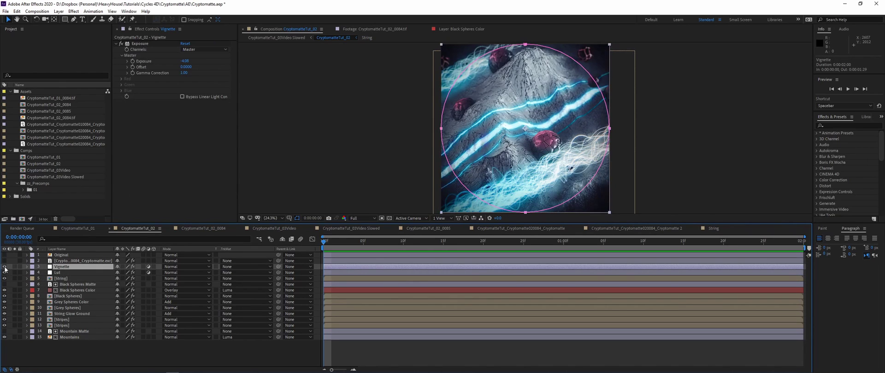
{"action": "left_click", "coordinate": [73, 343]}
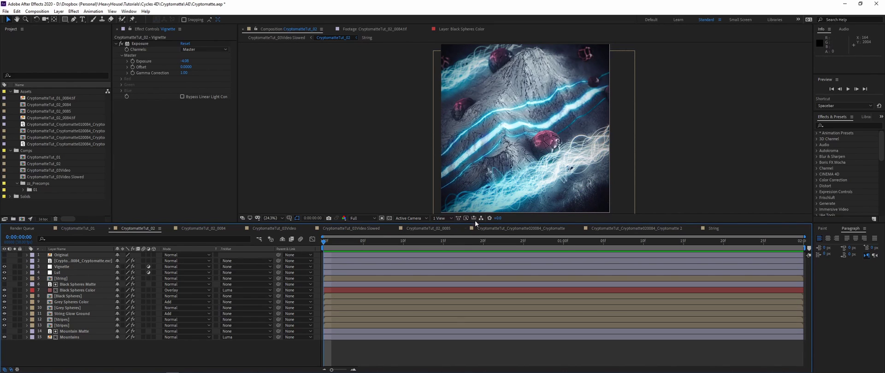
{"action": "left_click_drag", "start_coordinate": [497, 225], "coordinate": [495, 284]}
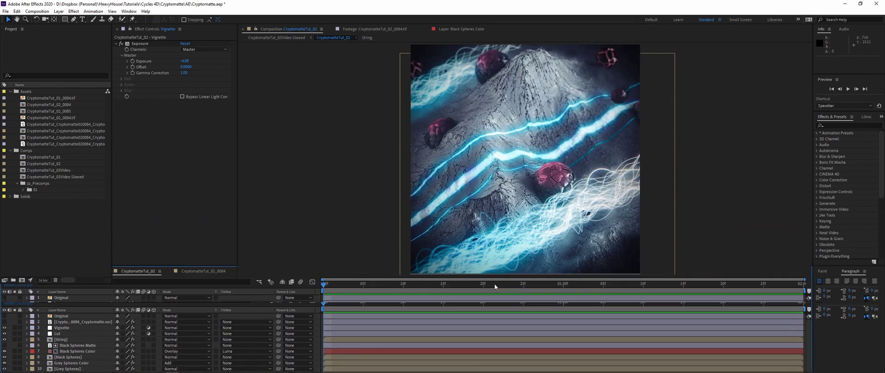